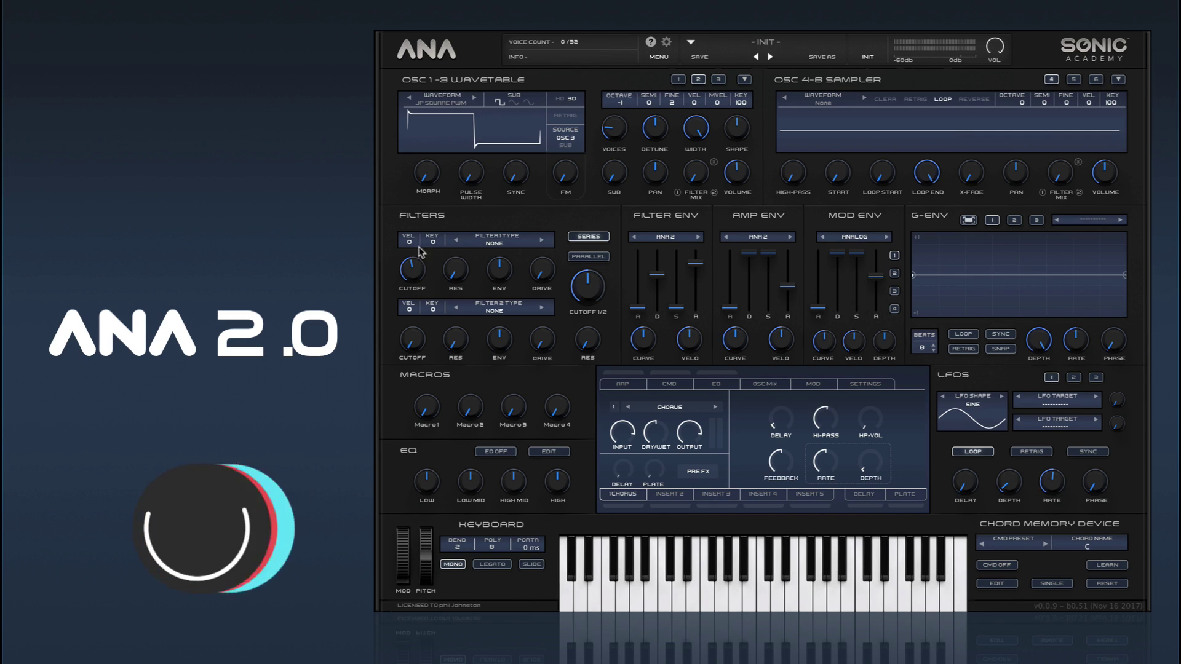
- Raise Filter 1 velocity to 66, drop its cutoff to the 20 Hz minimum, and open the type list
mouse_move(410, 245)
left_mouse_down()
mouse_move(435, 244)
mouse_move(410, 242)
mouse_move(423, 243)
left_mouse_up()
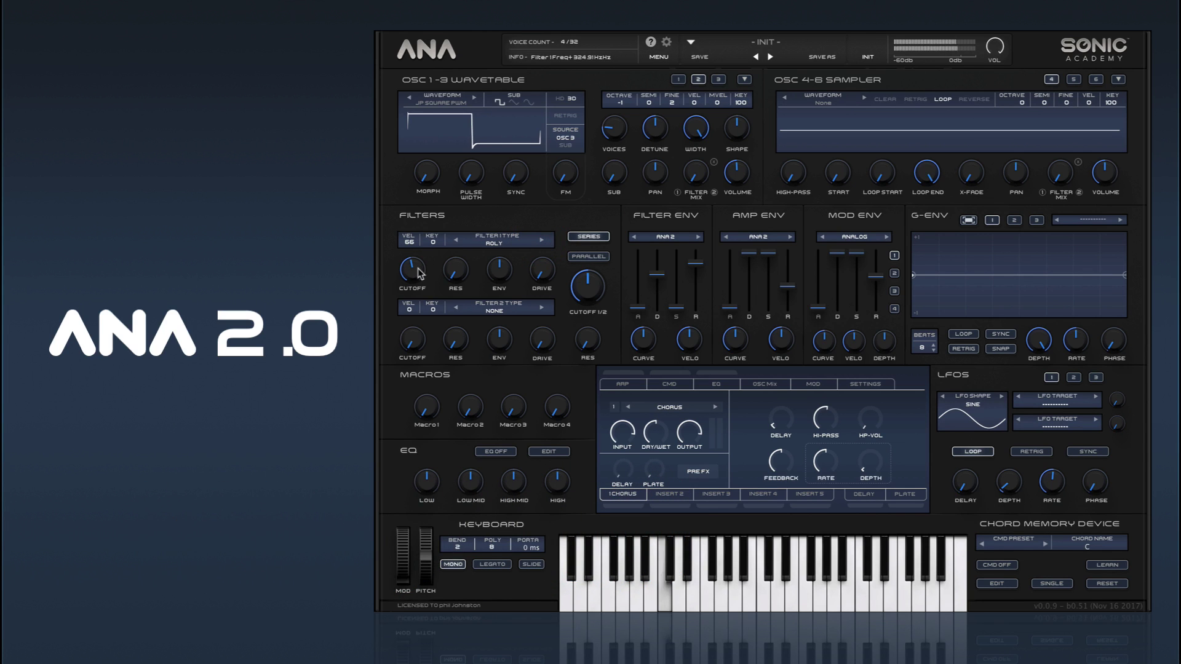
left_click_drag(419, 271, 420, 335)
left_click_drag(587, 286, 587, 305)
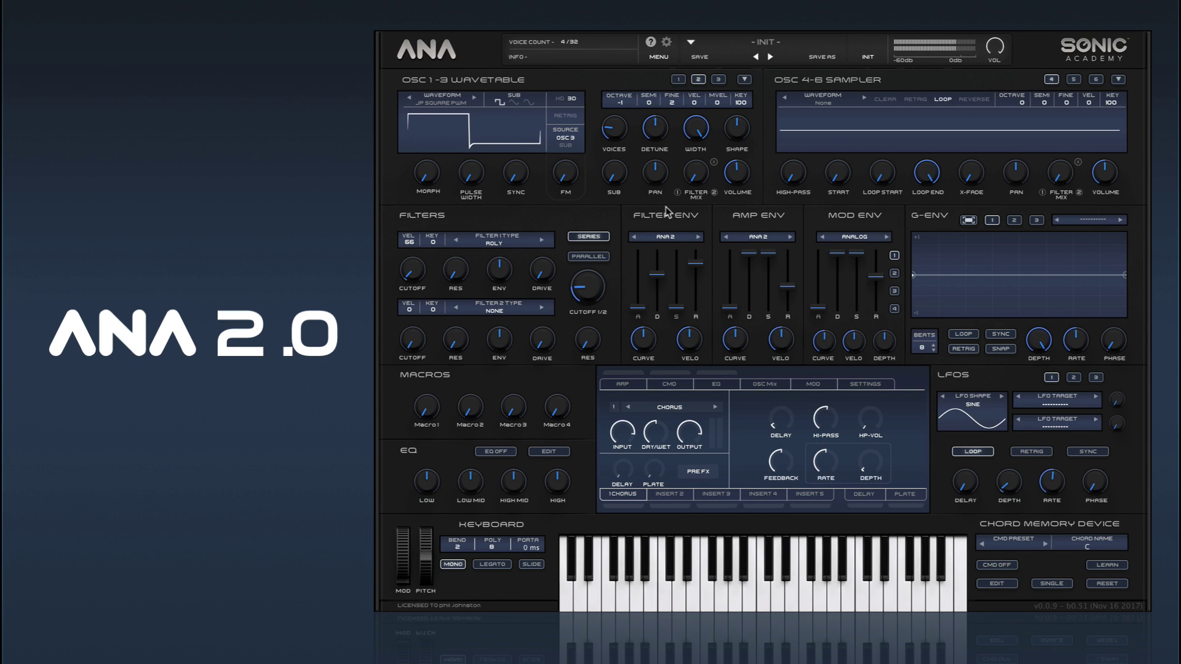
mouse_move(411, 280)
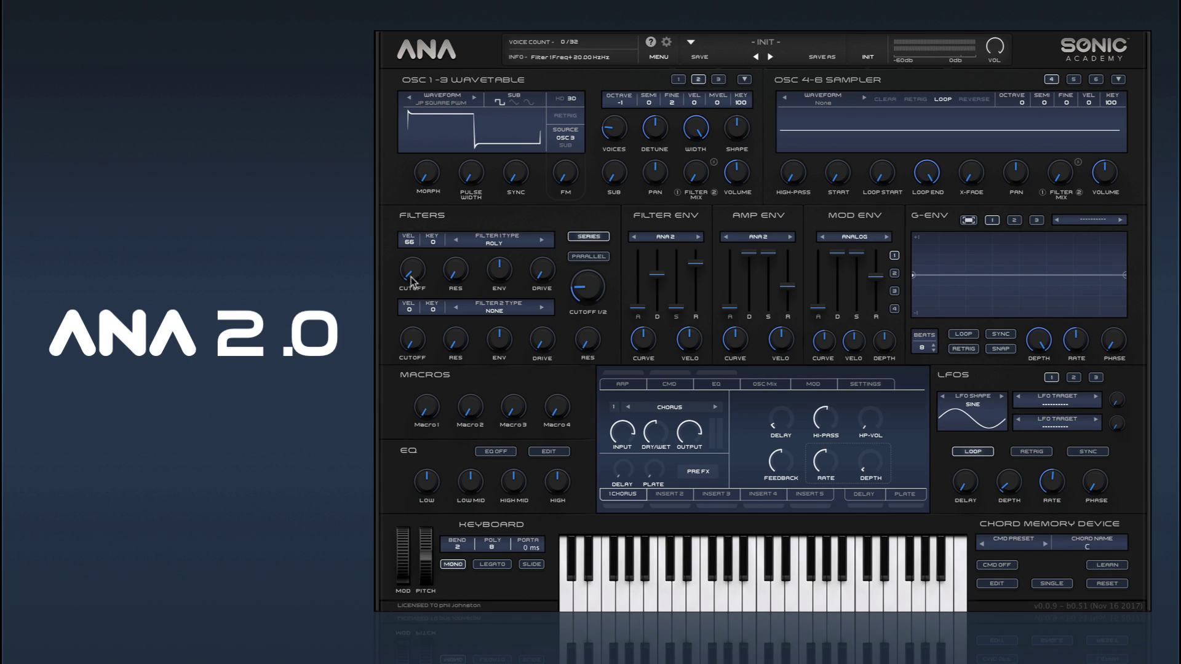
left_click(494, 248)
mouse_move(486, 275)
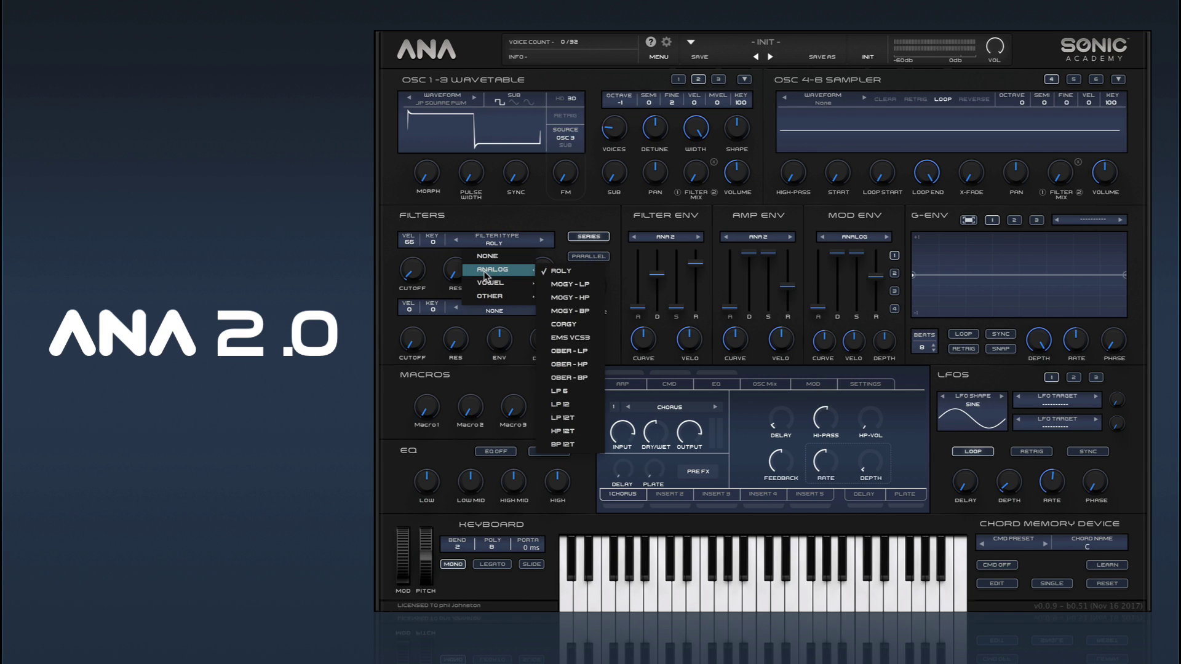
- Switch Filter 1 to MOGY - LP, then CORGY, sweeping the combined cutoff between 20 Hz and about 5.4 kHz
left_click(570, 284)
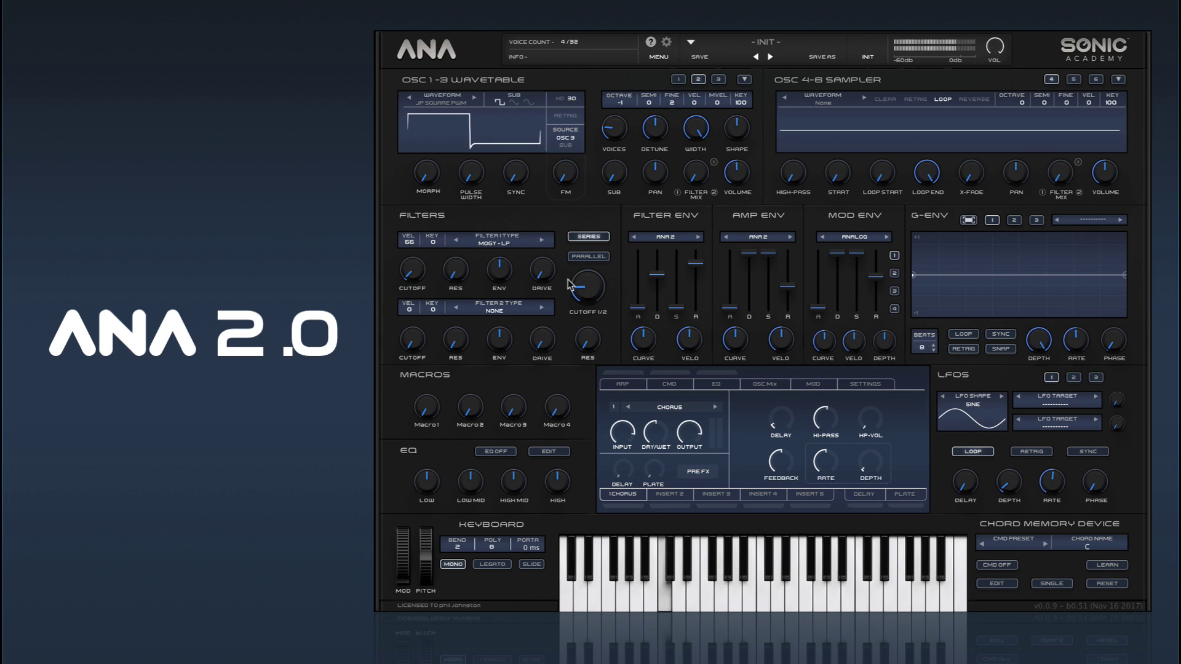
left_click(499, 241)
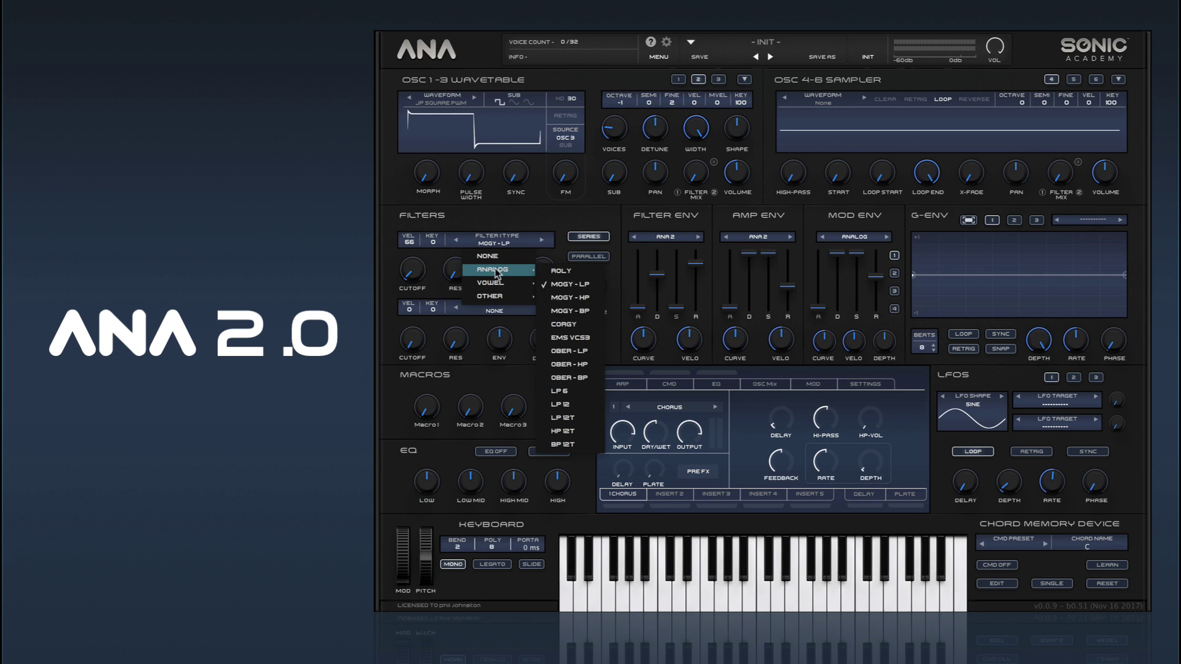
left_click(572, 325)
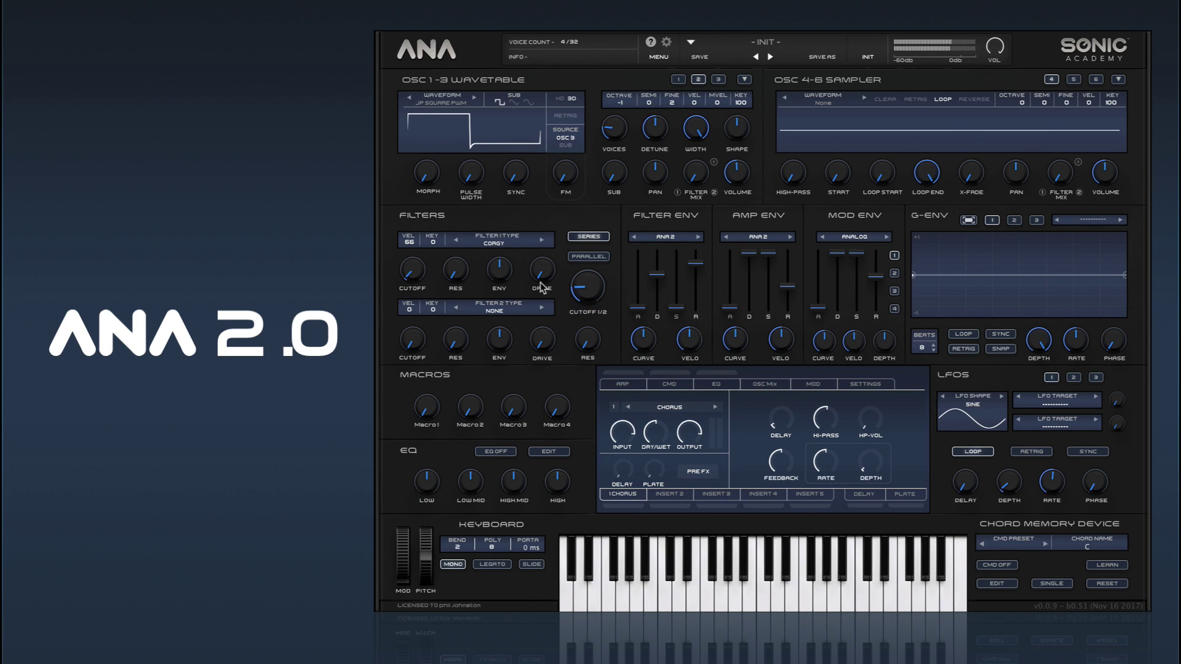
left_click_drag(593, 290, 599, 336)
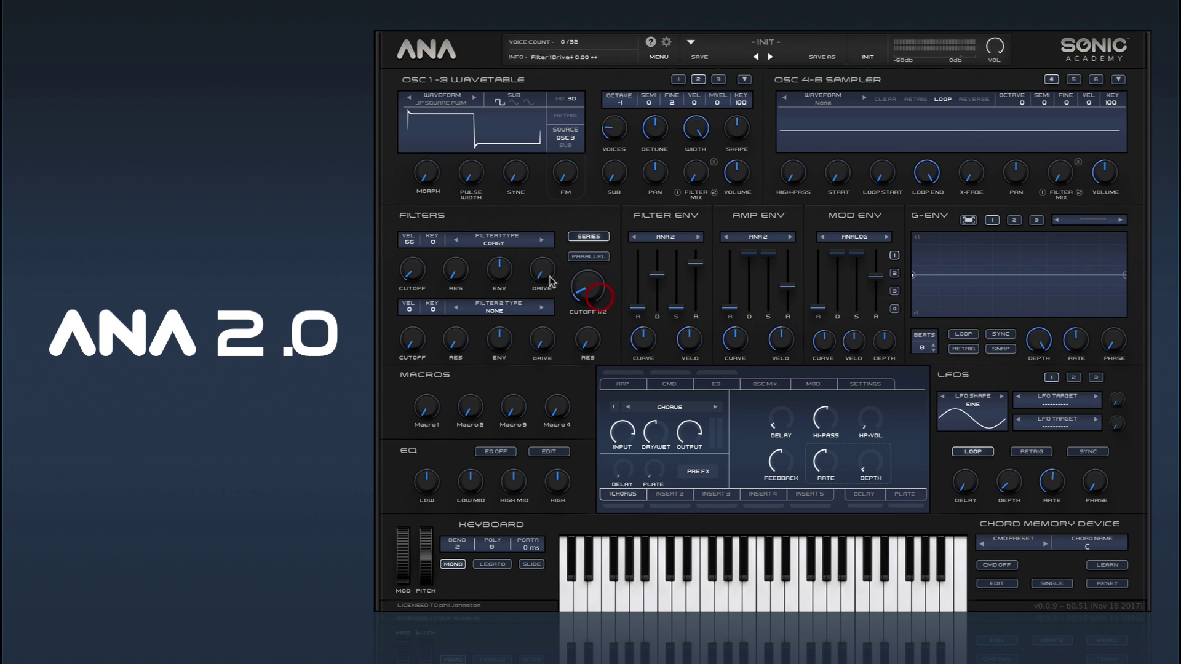
left_click_drag(591, 289, 534, 140)
mouse_move(596, 297)
left_mouse_down()
mouse_move(604, 260)
mouse_move(591, 278)
mouse_move(609, 284)
mouse_move(603, 315)
mouse_move(584, 293)
left_mouse_up()
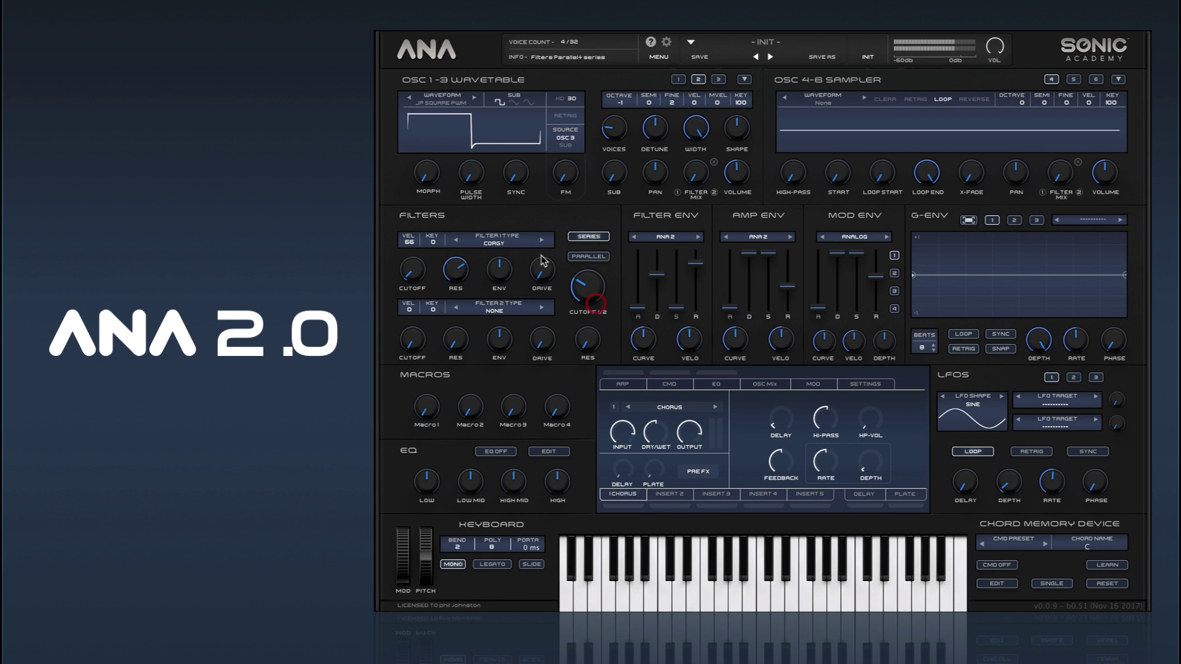
- Change Filter 1 to EMS VCS3 and set the combined cutoff to about 87 Hz
left_click(494, 240)
mouse_move(502, 271)
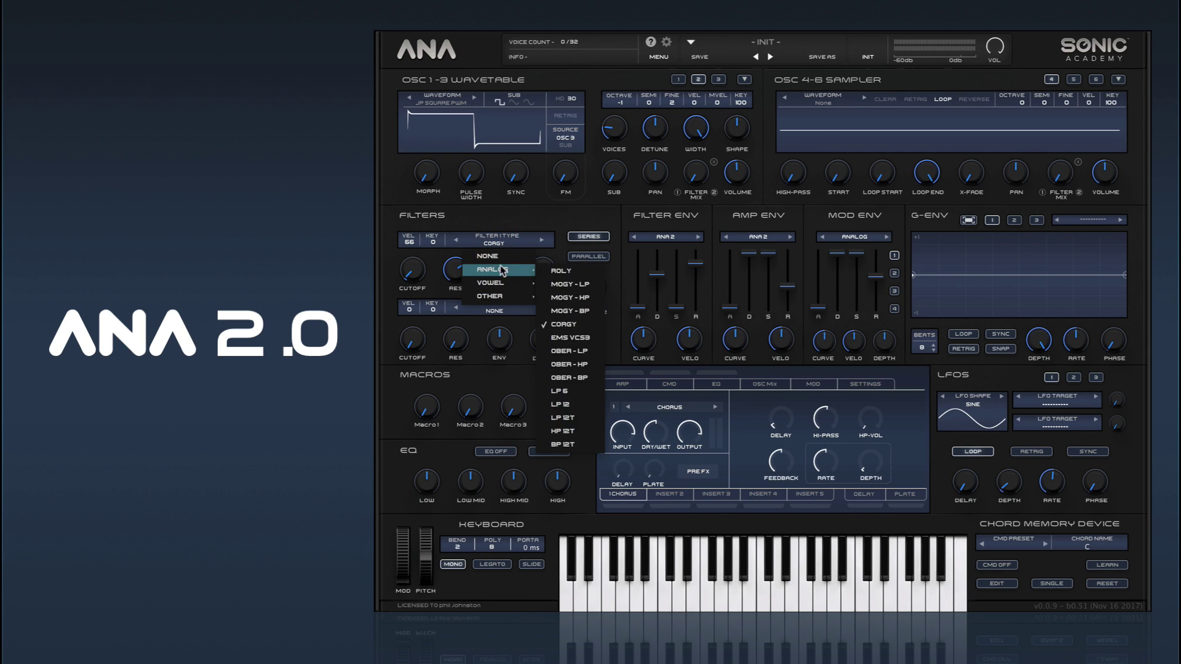
left_click(579, 337)
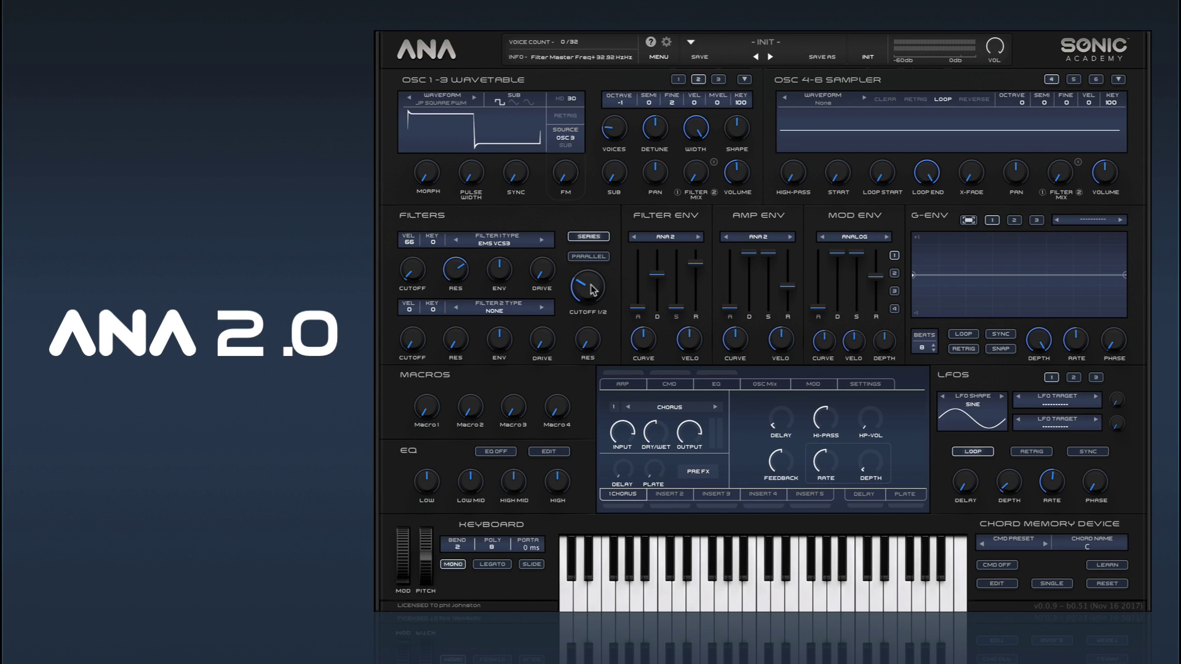
mouse_move(592, 290)
left_mouse_down()
mouse_move(593, 263)
mouse_move(474, 289)
mouse_move(464, 306)
mouse_move(600, 260)
mouse_move(593, 292)
left_mouse_up()
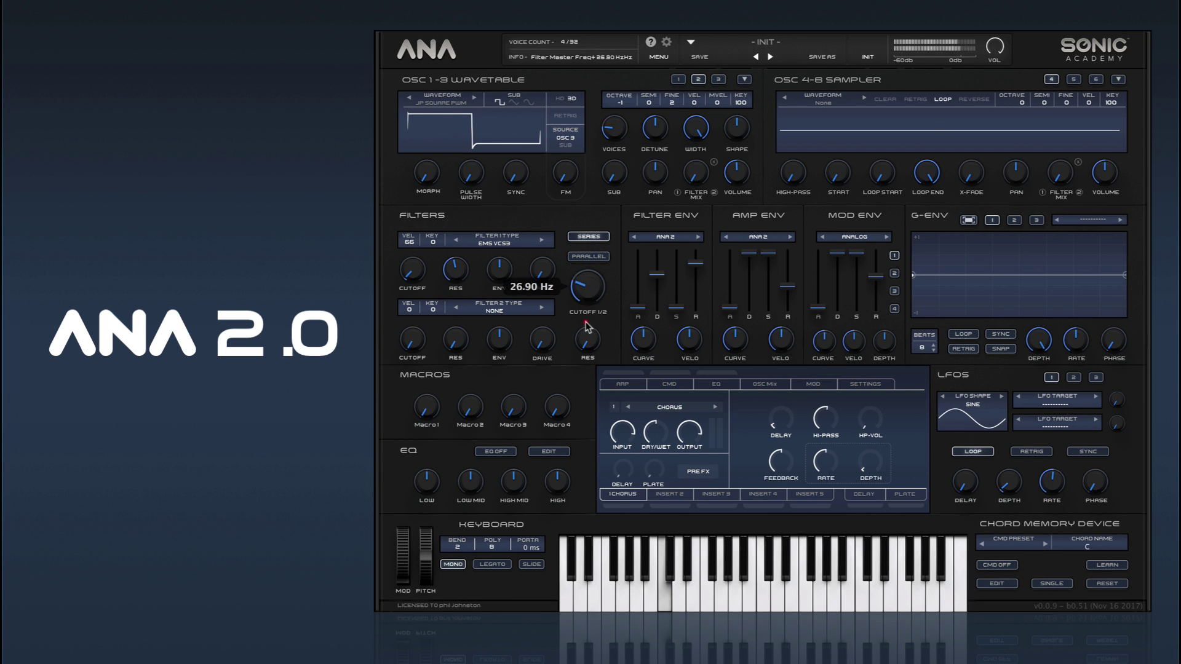
- Set Filter 1 to OBER - LP, sweep cutoff and resonance, leave cutoff near 24 Hz, and reopen the type list
left_click(514, 237)
mouse_move(504, 271)
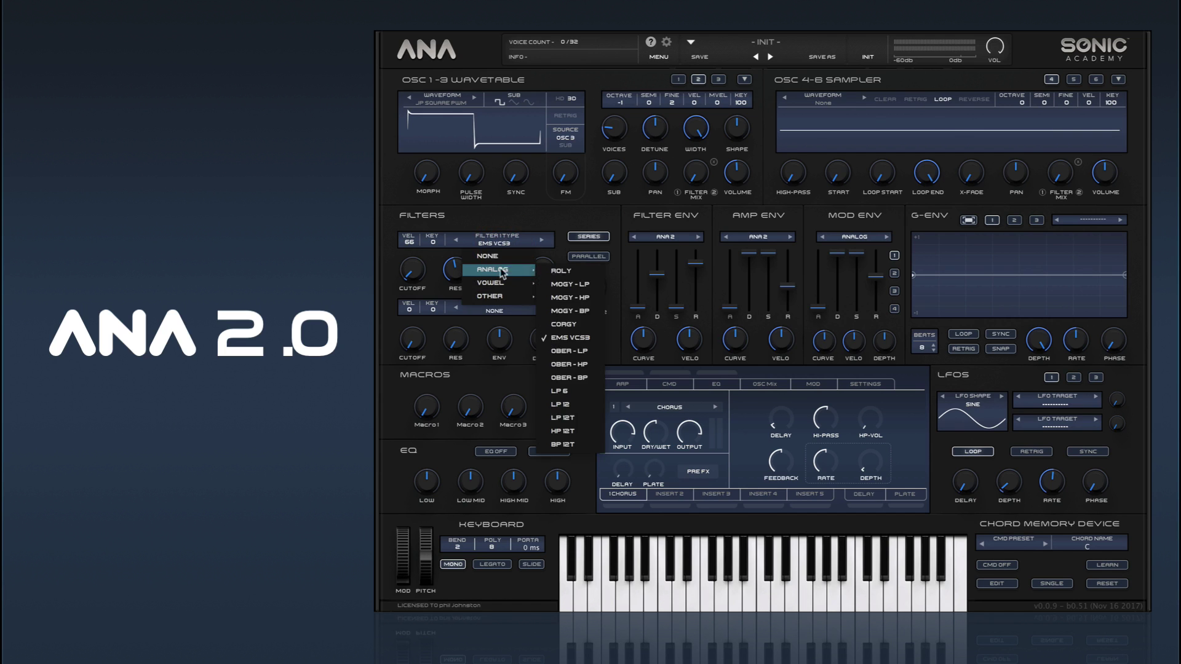
left_click(583, 352)
mouse_move(609, 304)
left_mouse_down()
mouse_move(614, 289)
mouse_move(603, 342)
mouse_move(606, 290)
mouse_move(606, 301)
left_mouse_up()
left_click_drag(455, 268, 495, 221)
left_click_drag(588, 286, 592, 326)
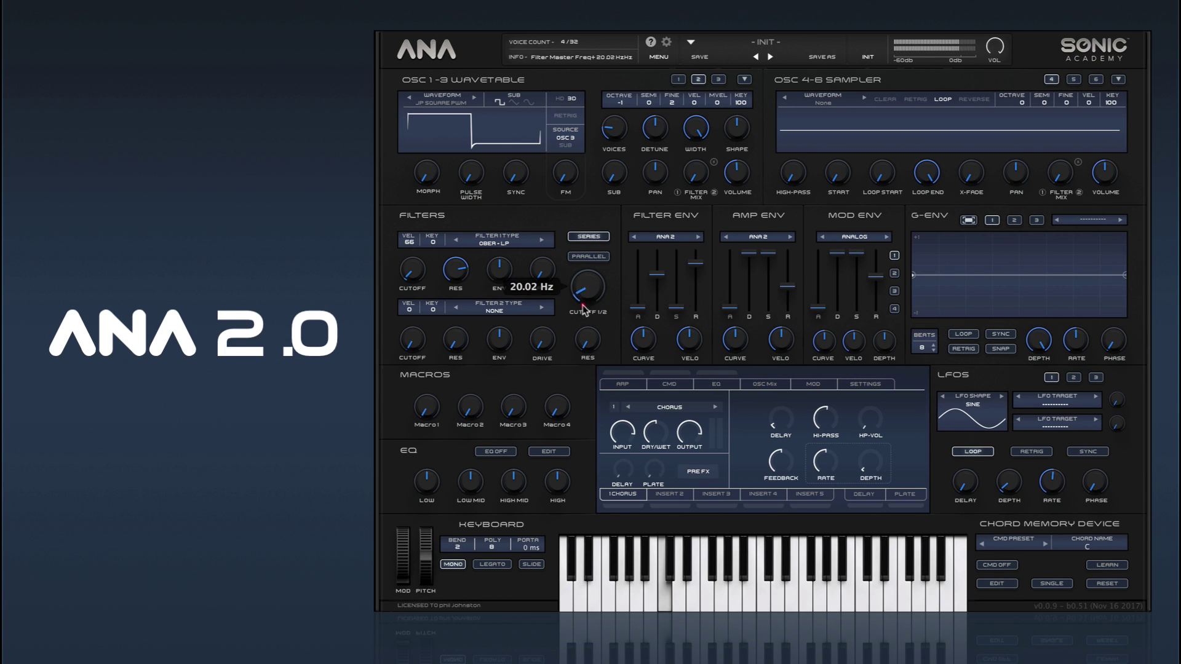
left_click_drag(585, 280, 585, 283)
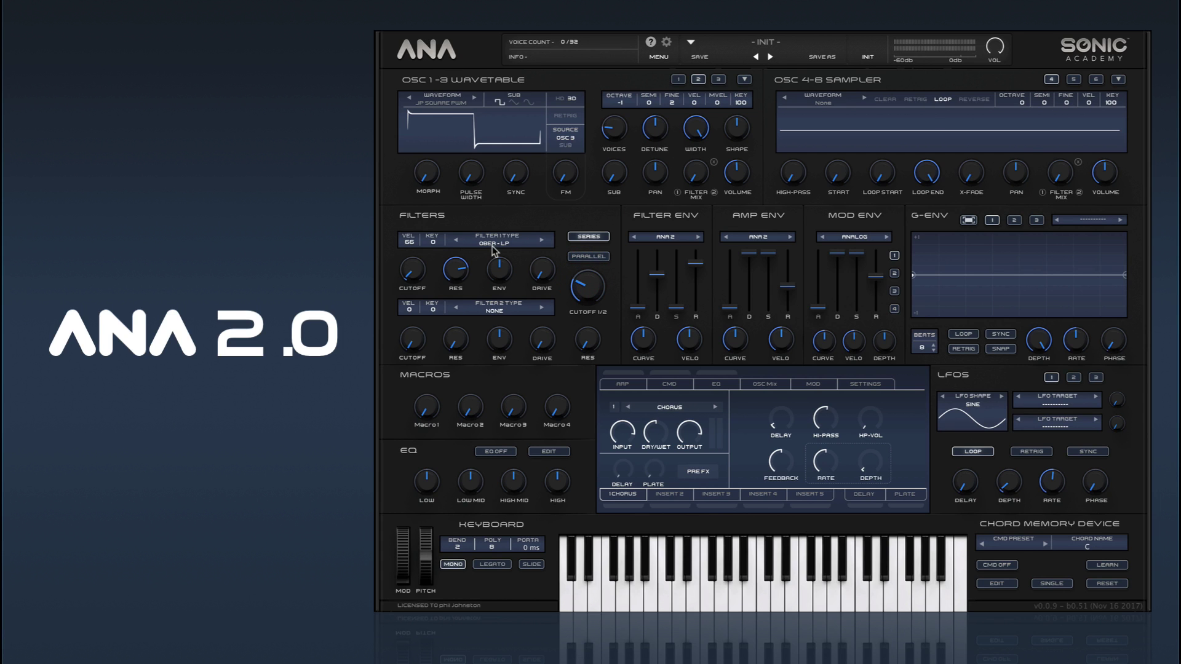
left_click(493, 247)
mouse_move(502, 271)
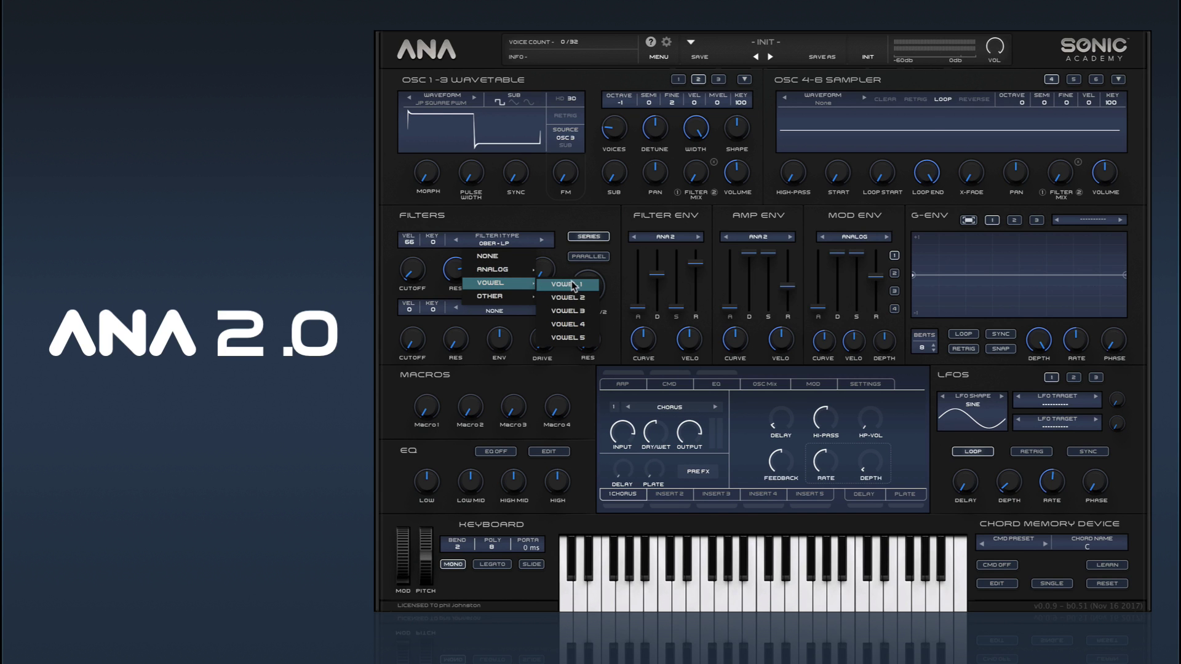
- Step Filter 1 through VOWEL 1, VOWEL 2 and VOWEL 3, sweeping the cutoff down to 20 Hz
left_click(572, 287)
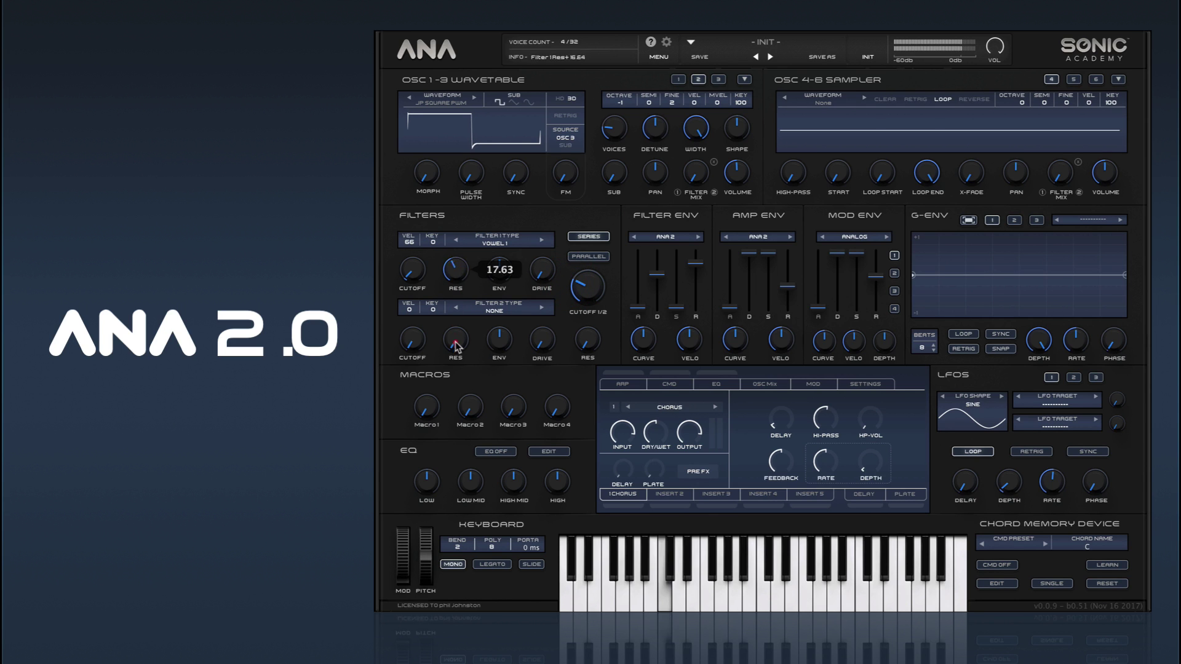
left_click_drag(412, 271, 436, 319)
left_click(542, 241)
left_click(542, 241)
mouse_move(588, 288)
left_mouse_down()
mouse_move(586, 320)
mouse_move(584, 309)
left_mouse_up()
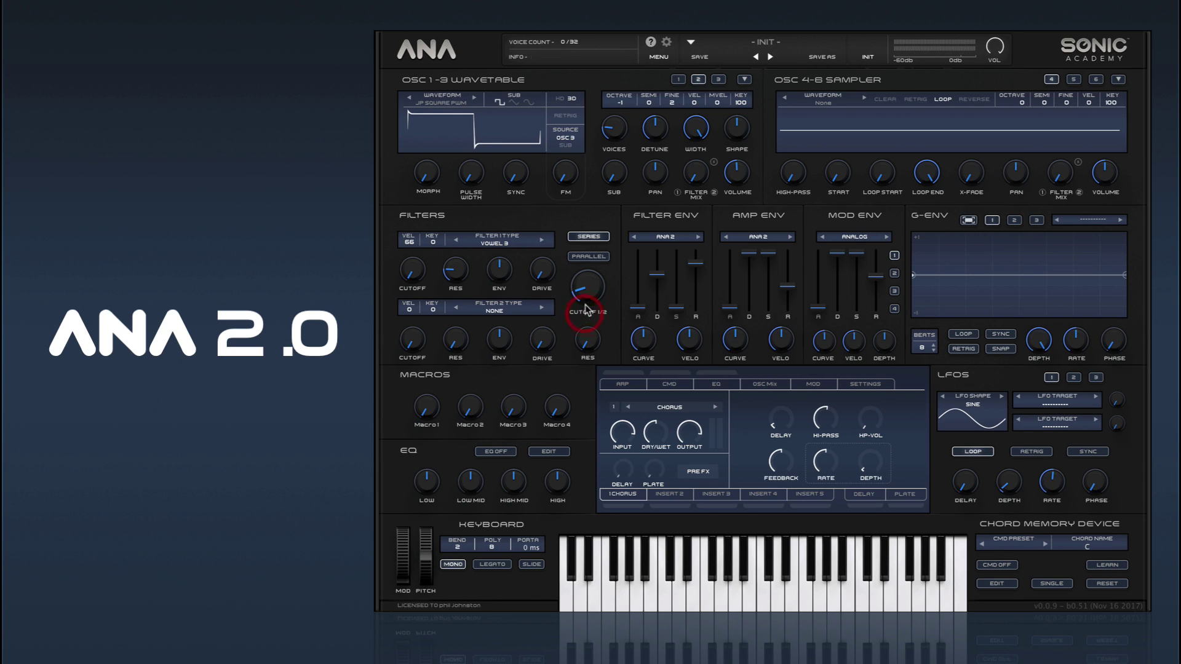
left_click_drag(411, 280, 467, 146)
- Continue through VOWEL 4 and VOWEL 5 to PHASE 1, sweeping Filter 1 cutoff from about 66 Hz upward
left_click(542, 241)
left_click(407, 278)
left_click_drag(407, 279, 437, 334)
left_click(542, 239)
left_click_drag(403, 278, 439, 192)
mouse_move(588, 286)
left_mouse_down()
mouse_move(590, 270)
mouse_move(589, 287)
left_mouse_up()
left_click_drag(412, 271, 456, 408)
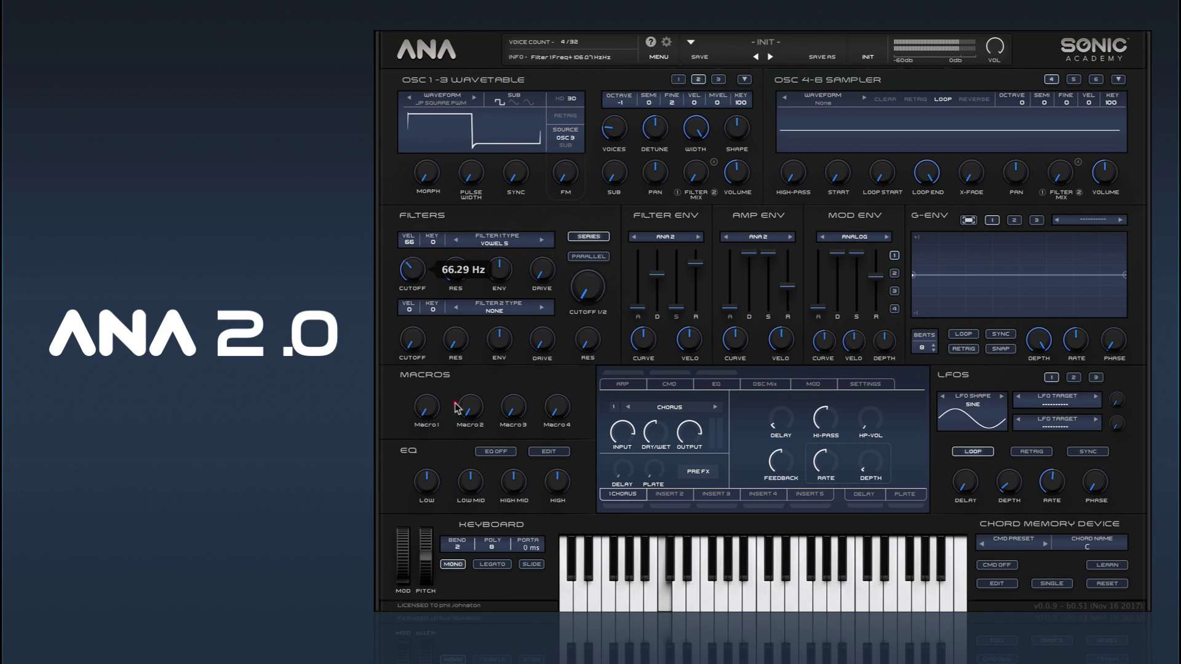
left_click_drag(456, 463, 468, 264)
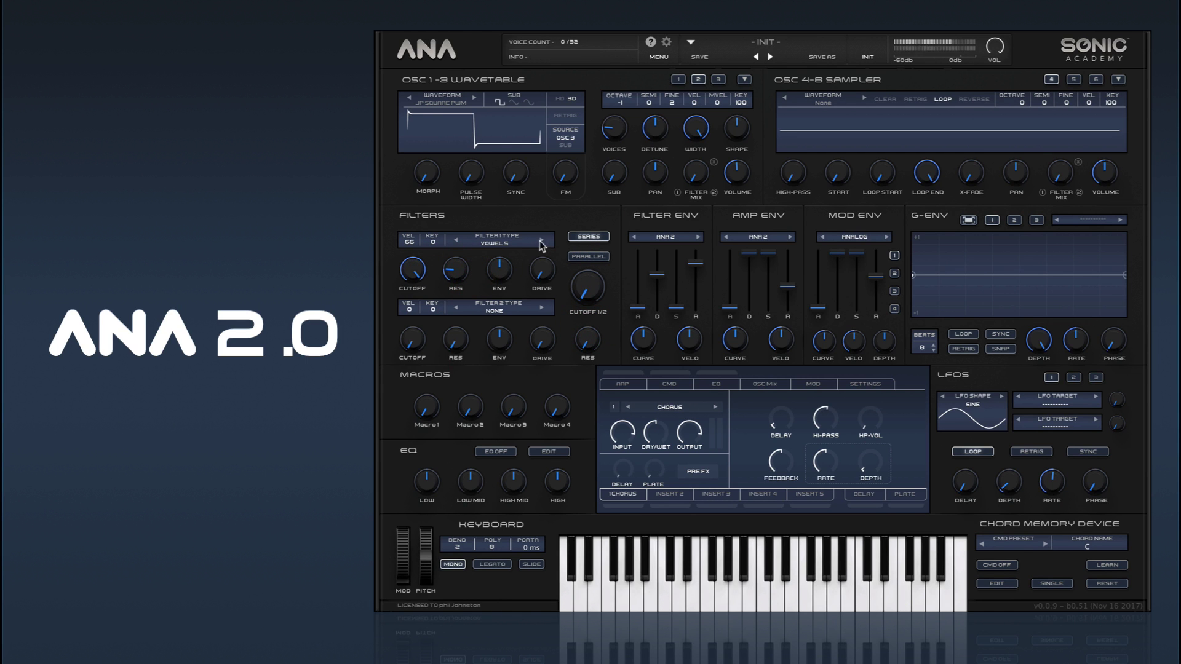
left_click_drag(412, 275, 435, 293)
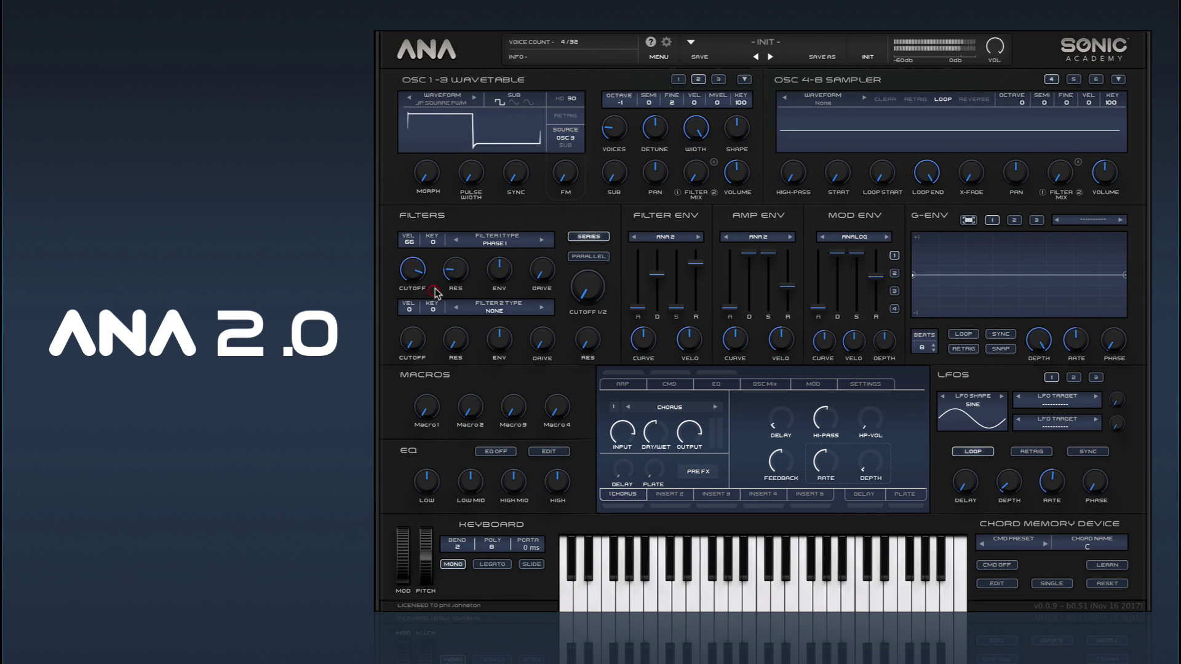
- Step Filter 1 to PHASE 2, lower oscillator volume to -12.11 dB, and sweep its cutoff and resonance
left_click(543, 240)
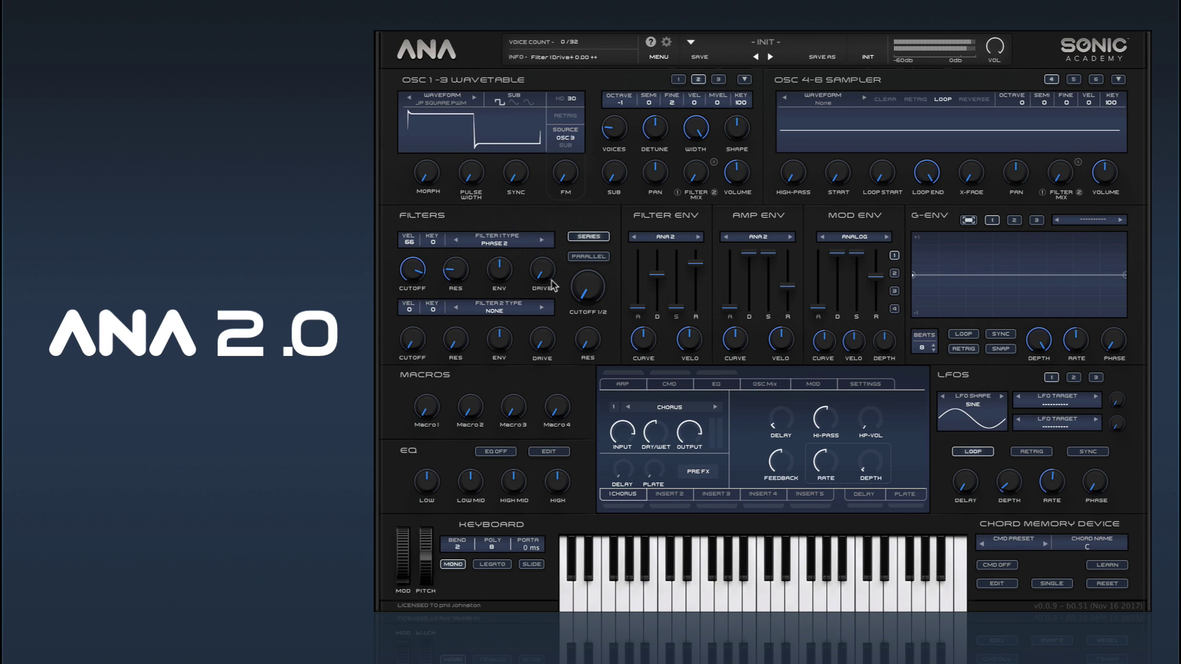
left_click_drag(735, 171, 730, 185)
left_click_drag(467, 271, 424, 275)
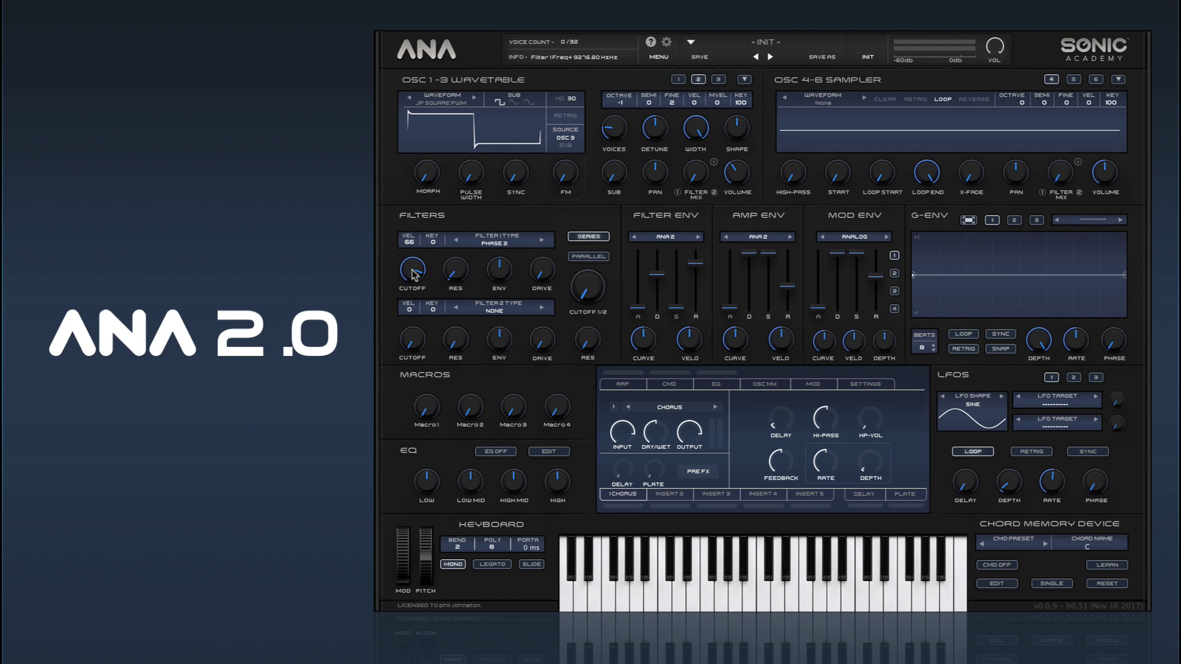
left_click_drag(416, 271, 429, 311)
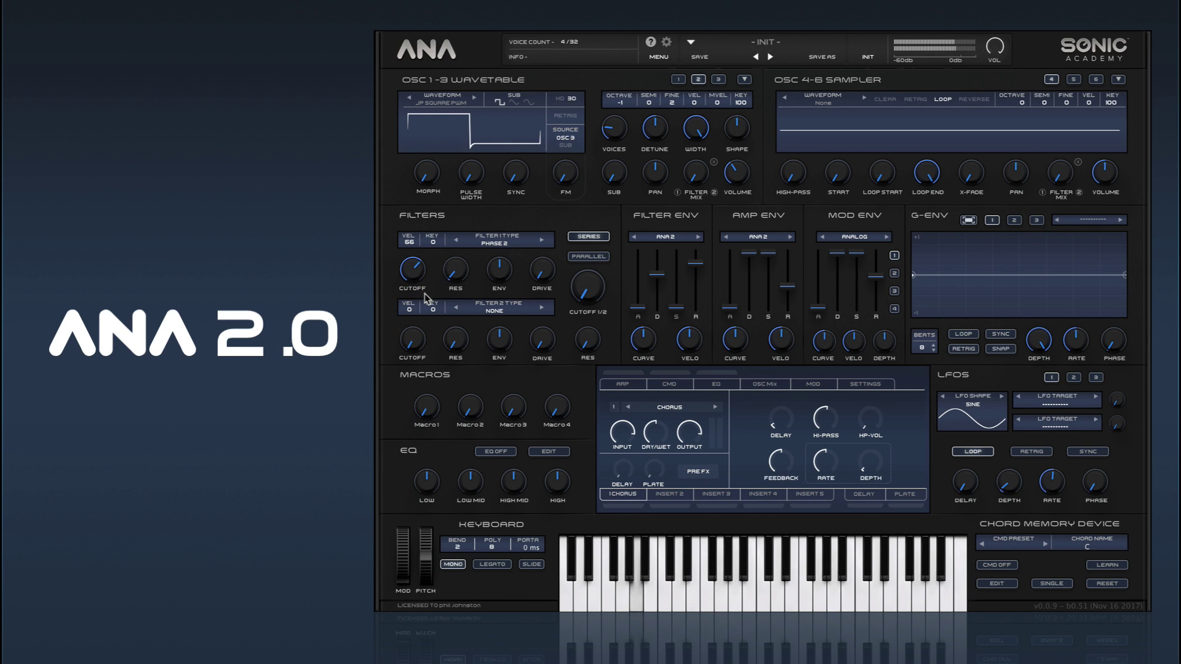
left_click(455, 264)
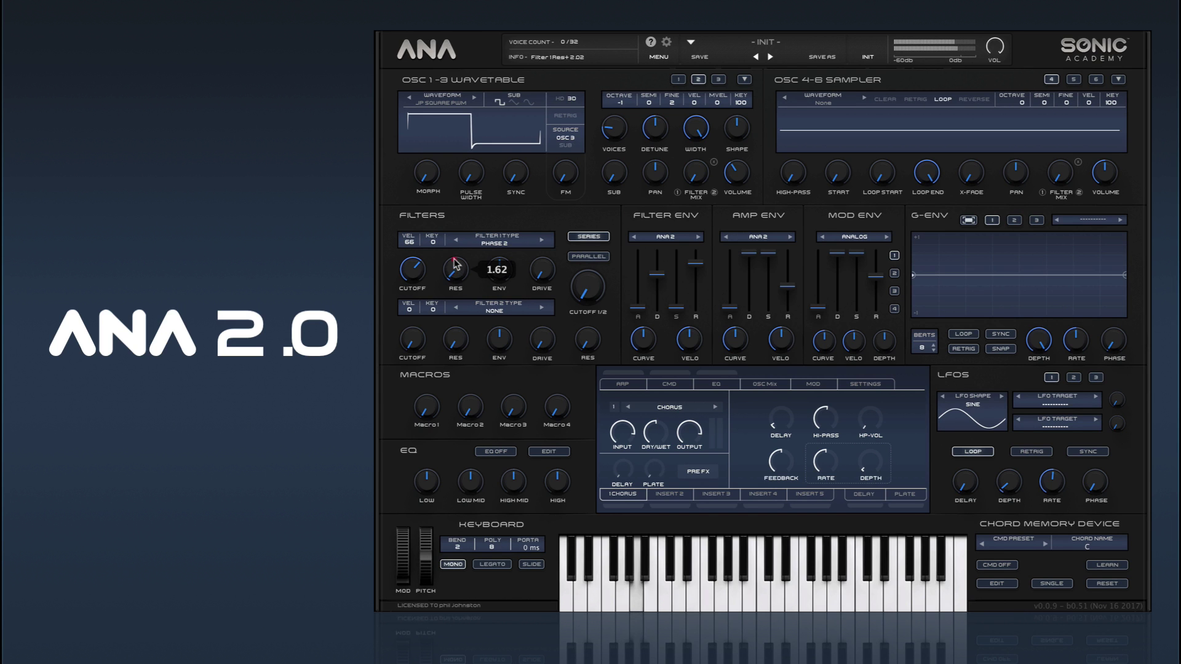
left_click_drag(464, 240, 462, 265)
- Change the Filter 1 type to ALLPASS 40 POLES
left_click(478, 244)
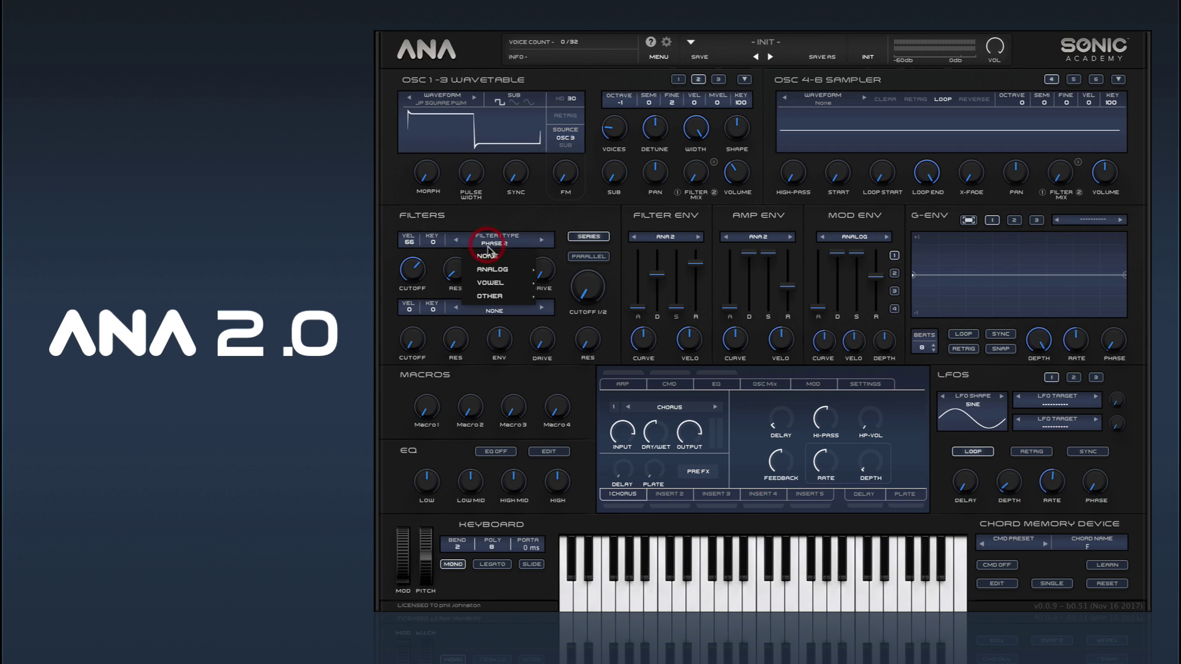
mouse_move(504, 288)
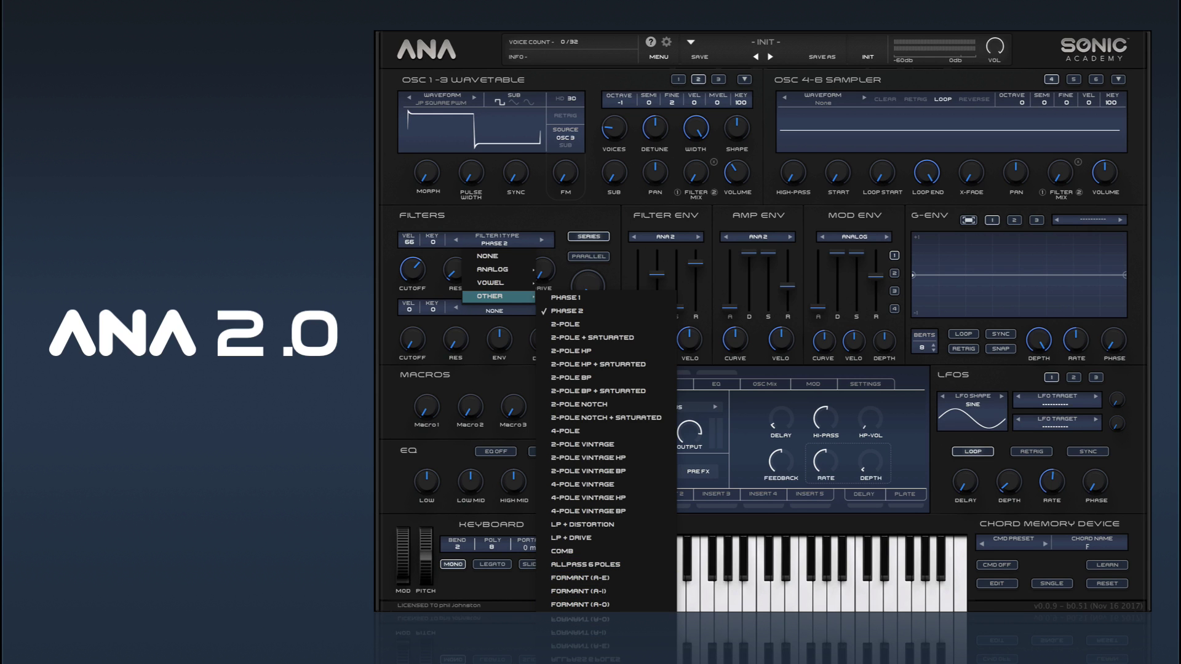
left_click(584, 618)
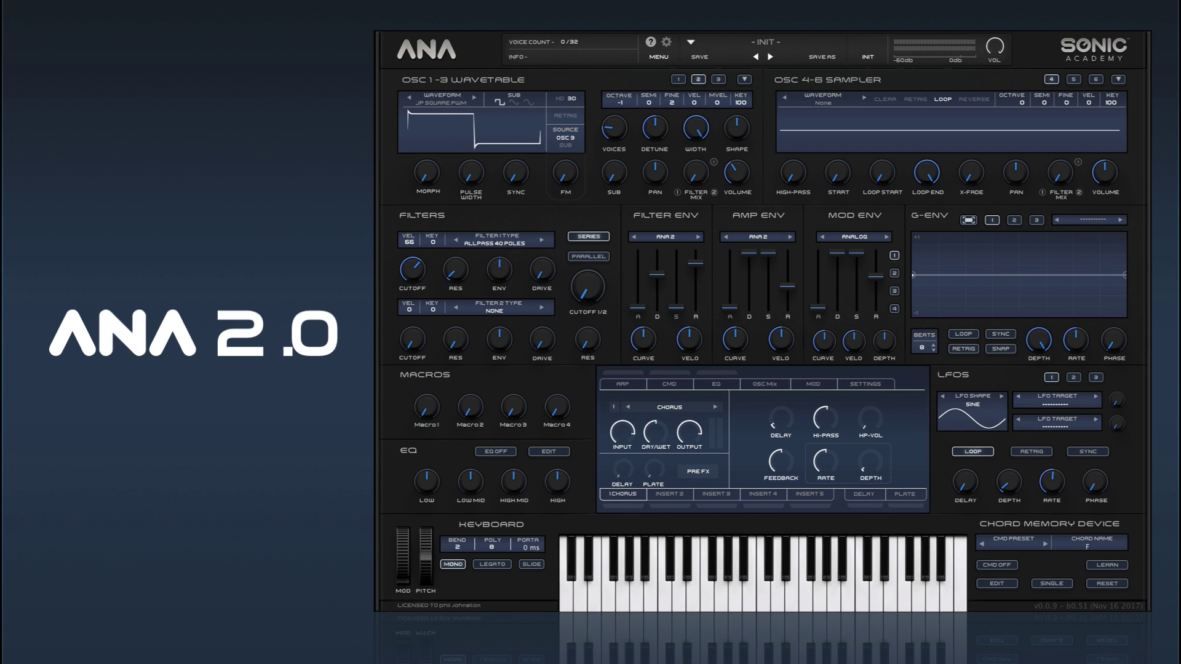
- Sweep Filter 1 resonance to about 13.66 and cutoff through 57 Hz and 241 Hz back to 20 Hz
left_click_drag(455, 270, 465, 196)
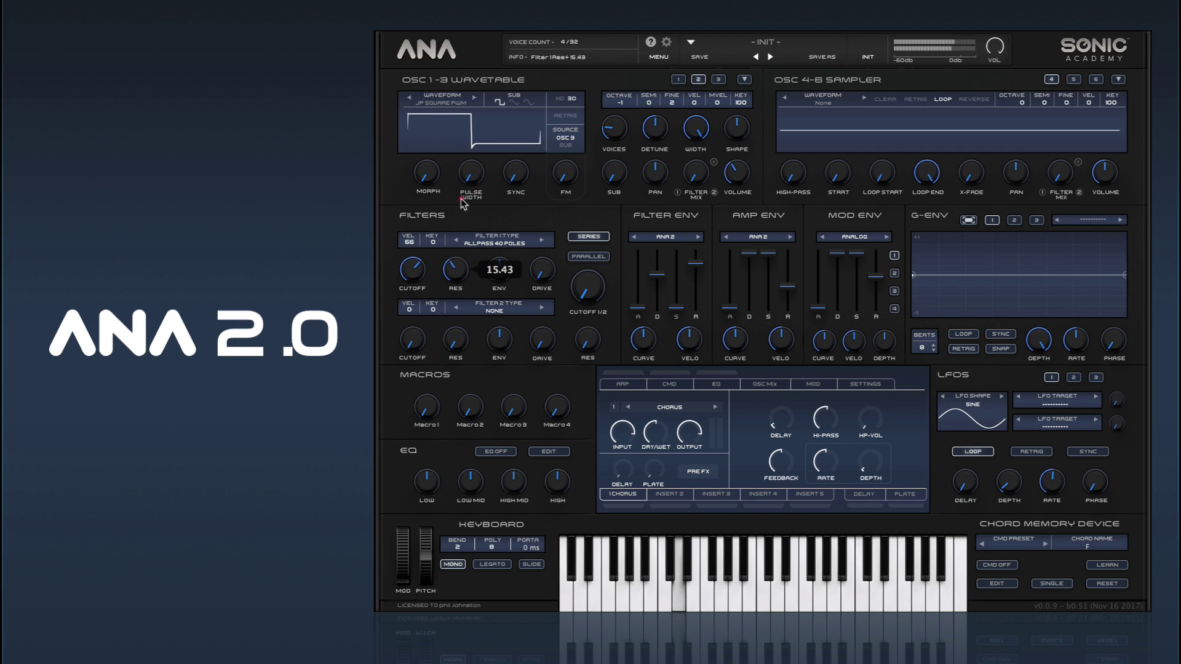
left_click_drag(412, 270, 415, 369)
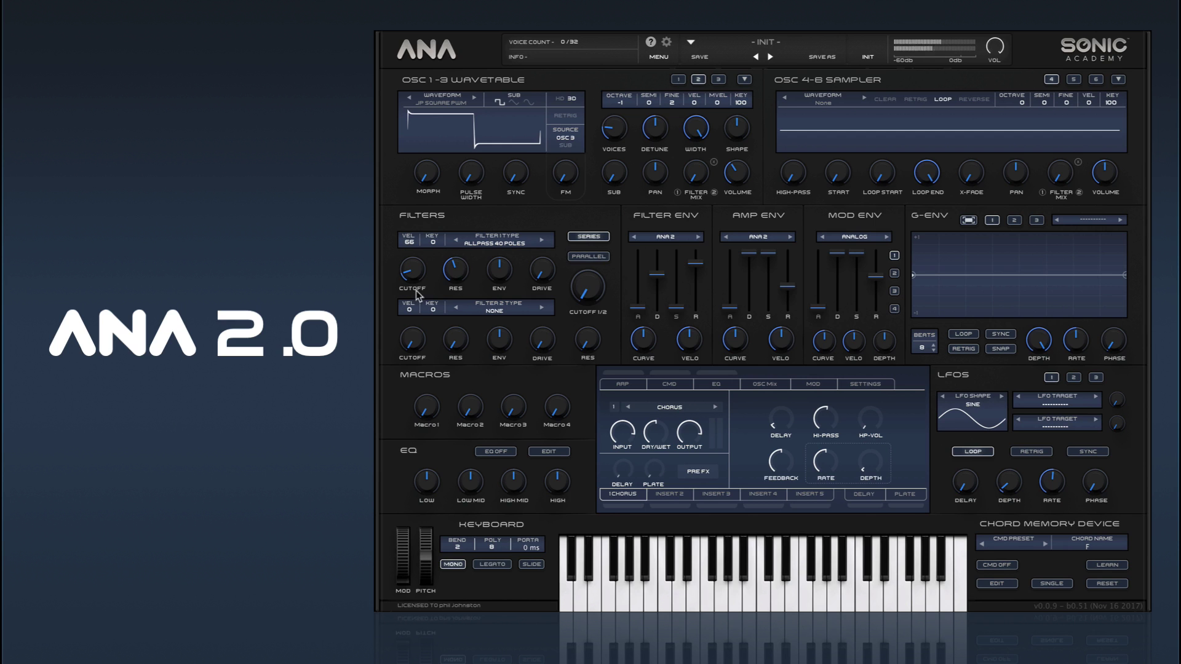
left_click_drag(416, 283, 425, 209)
mouse_move(469, 290)
left_mouse_down()
mouse_move(470, 310)
mouse_move(475, 270)
mouse_move(480, 301)
left_mouse_up()
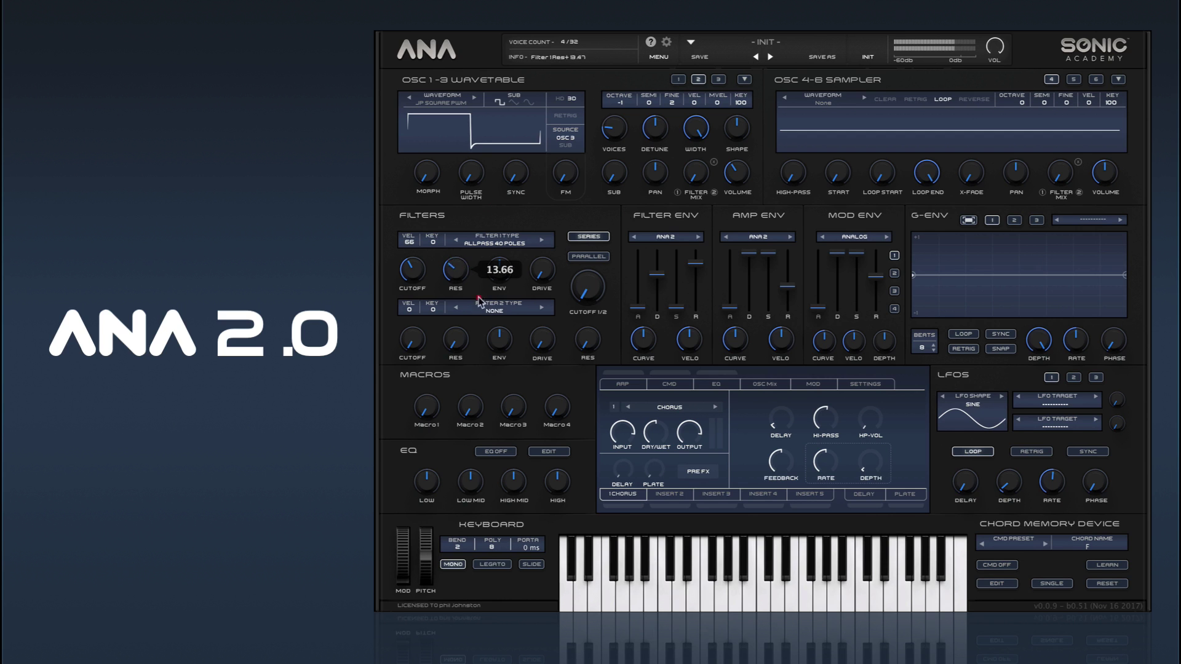
left_click_drag(414, 274, 426, 309)
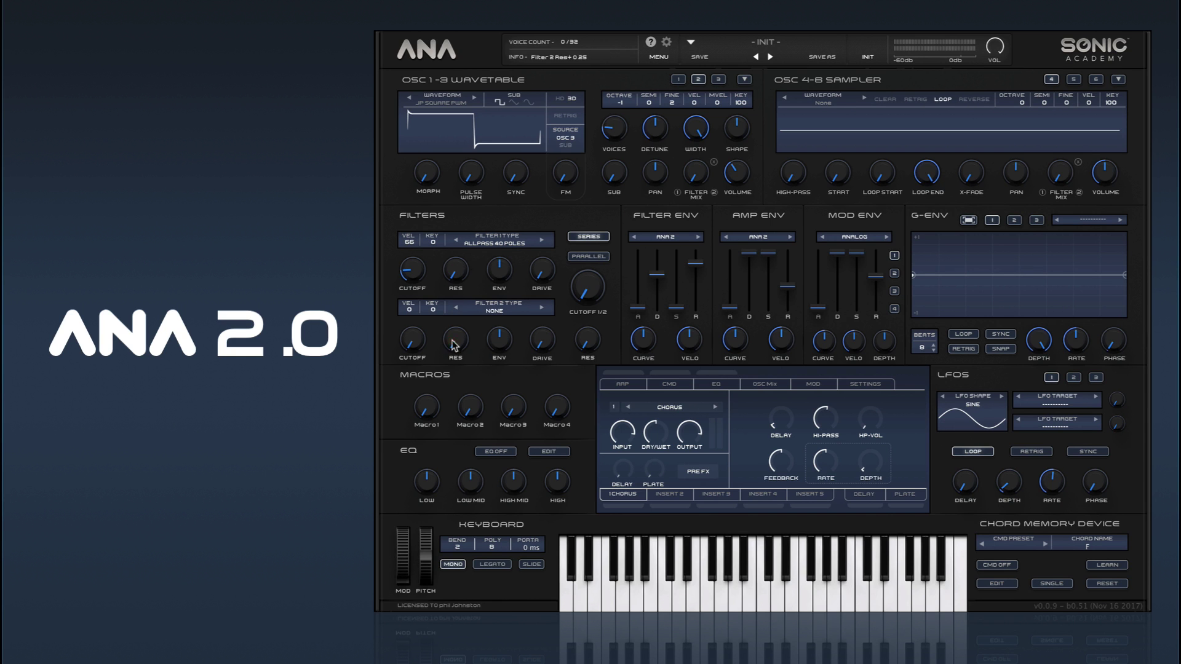
- Set Filter 1 to ROLY and audition drive up to about 91% and cutoff, ending with drive low
left_click(502, 240)
mouse_move(523, 271)
left_click(561, 270)
left_click_drag(556, 280, 561, 137)
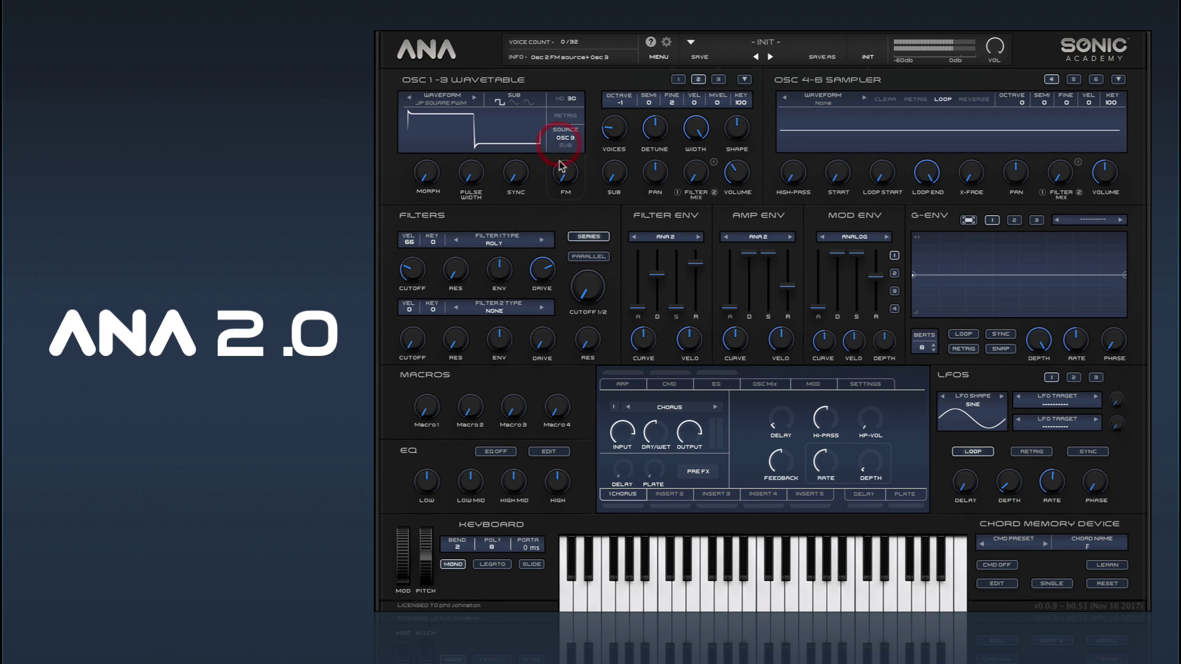
left_click_drag(428, 283, 456, 281)
left_click_drag(542, 272, 549, 239)
left_click_drag(434, 270, 422, 246)
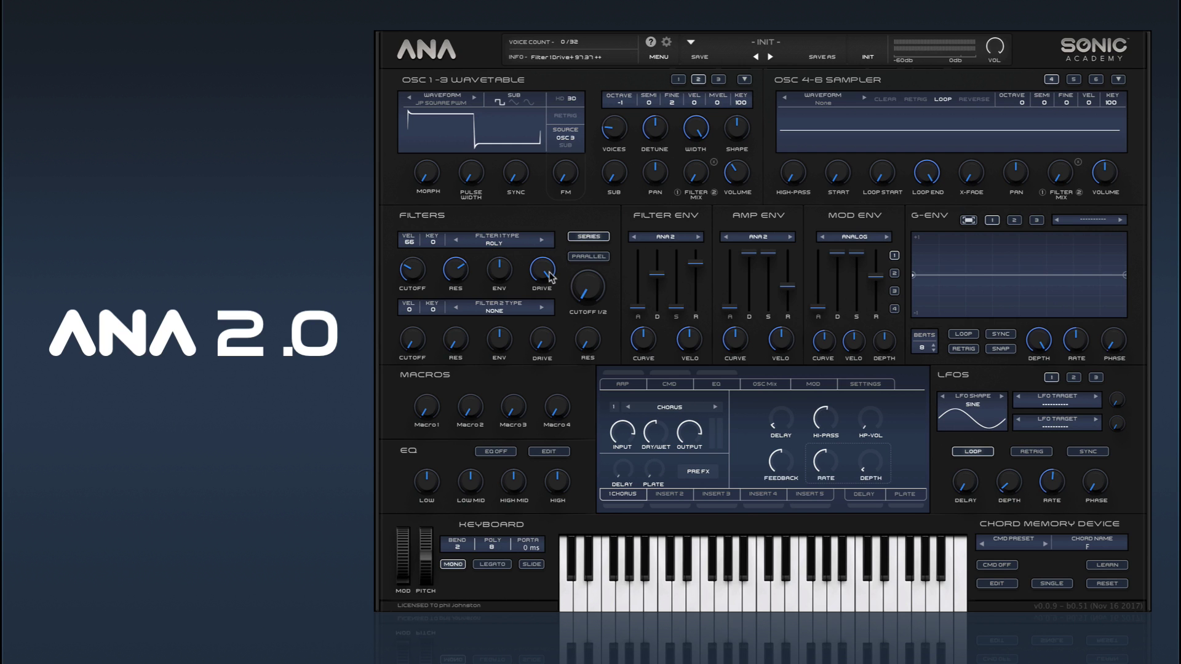
left_click_drag(551, 276, 567, 433)
- Reset Filter 1 velocity to 0 and route the two filters in parallel
double_click(415, 244)
left_click(595, 257)
left_click(592, 238)
left_click(590, 259)
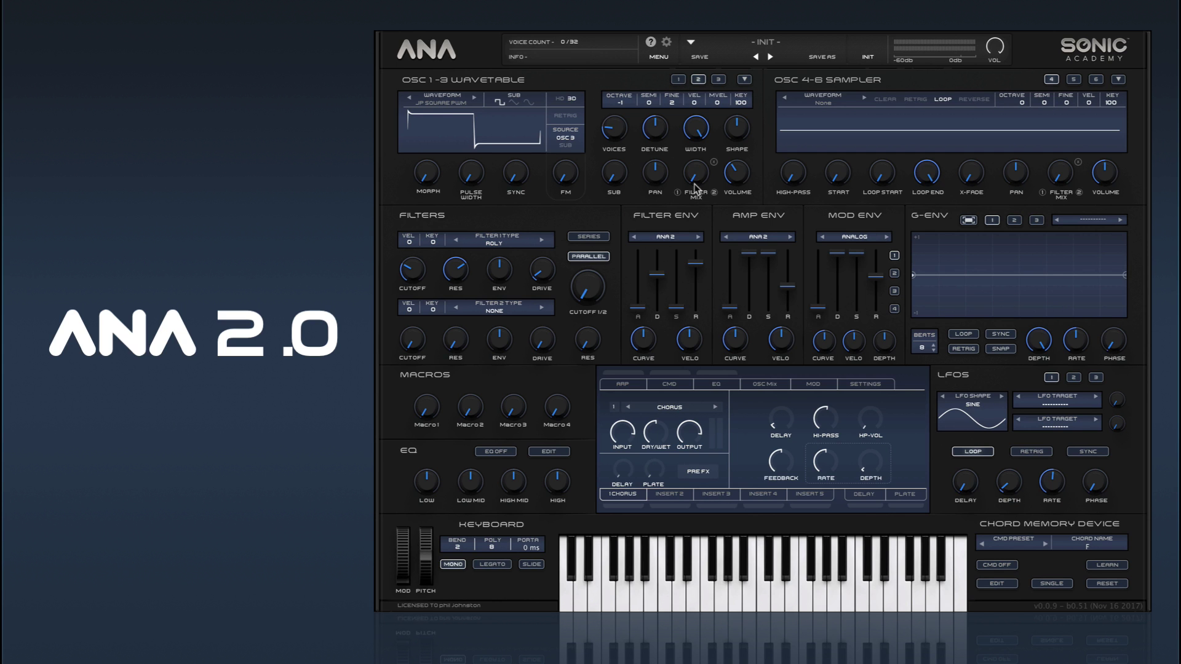
- Look through the oscillator 1 and oscillator 2 settings pages
left_click(677, 80)
left_click(703, 190)
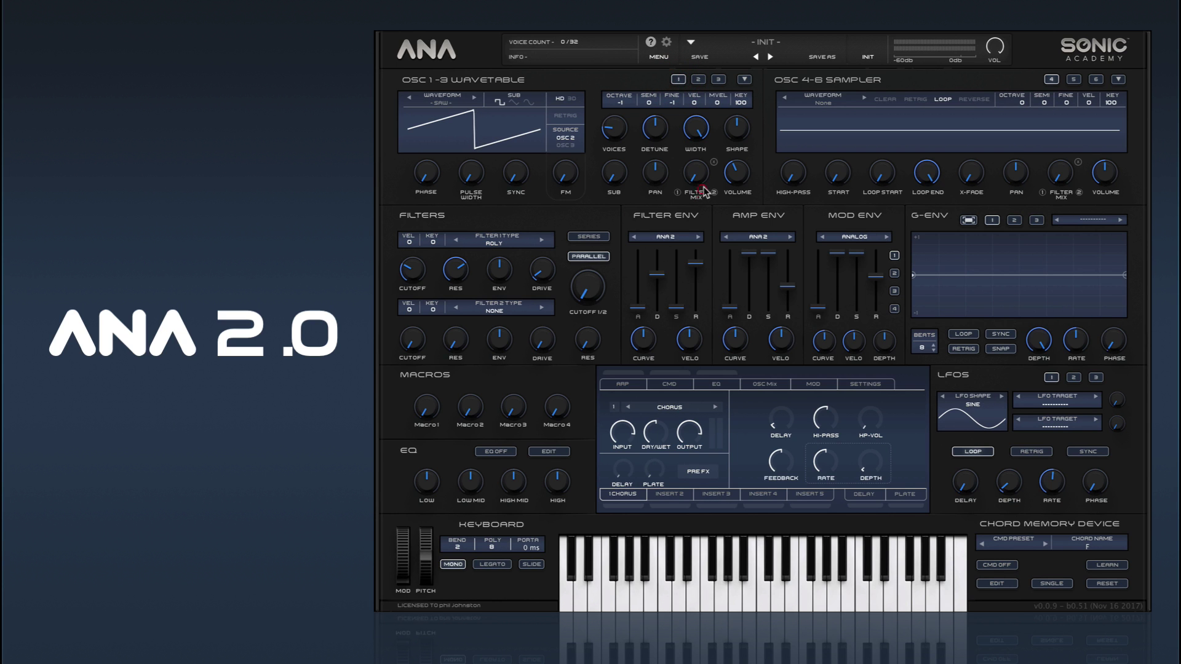
left_click(699, 80)
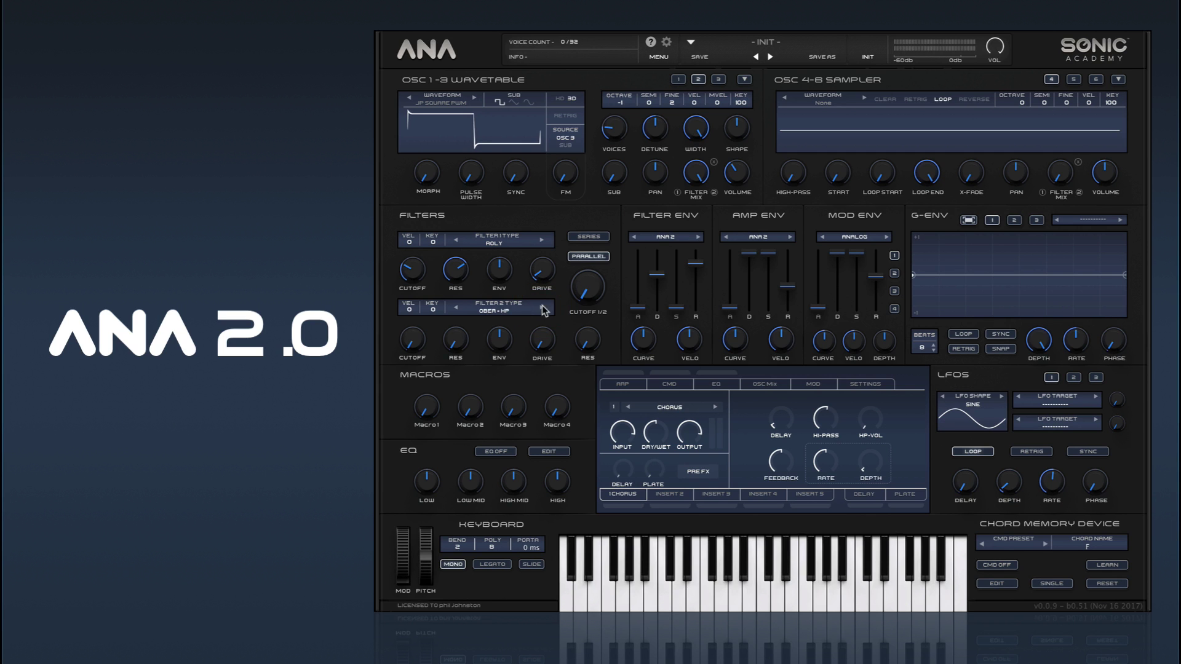
- Balance the cutoffs: shared cutoff 20 Hz, Filter 1 about 796 Hz, Filter 2 about 233 Hz
left_click_drag(414, 340, 456, 208)
left_click_drag(412, 269, 470, 181)
left_click_drag(412, 340, 432, 365)
left_click_drag(583, 280, 577, 274)
left_click_drag(425, 270, 423, 302)
left_click_drag(413, 337, 488, 283)
- Tune Filter 2 resonance and both filters' envelope amounts, Filter 2 near 17.6% before raising both
left_click_drag(499, 338, 514, 232)
left_click_drag(588, 285, 592, 307)
left_click_drag(504, 270, 503, 283)
left_click_drag(500, 339, 499, 366)
left_click_drag(502, 347, 567, 220)
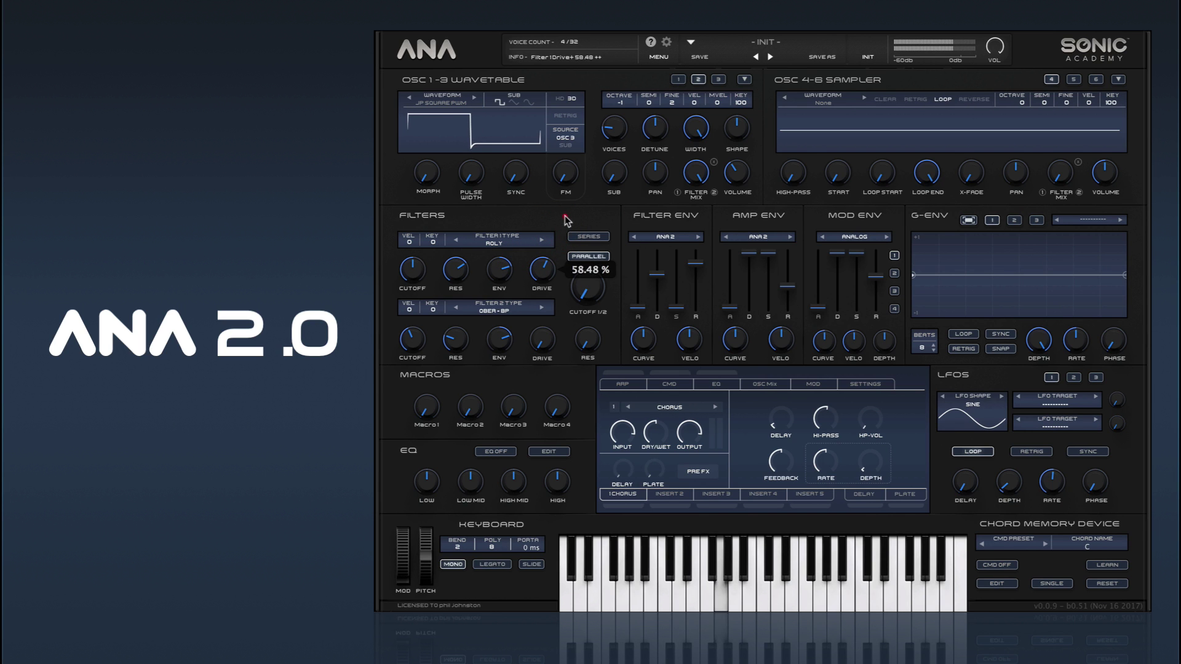
- Check Filter 2 drive and the shared cutoff, then set Filter 1 cutoff to 347 Hz and Filter 2 to 55 Hz
left_click(544, 337)
left_click(587, 269)
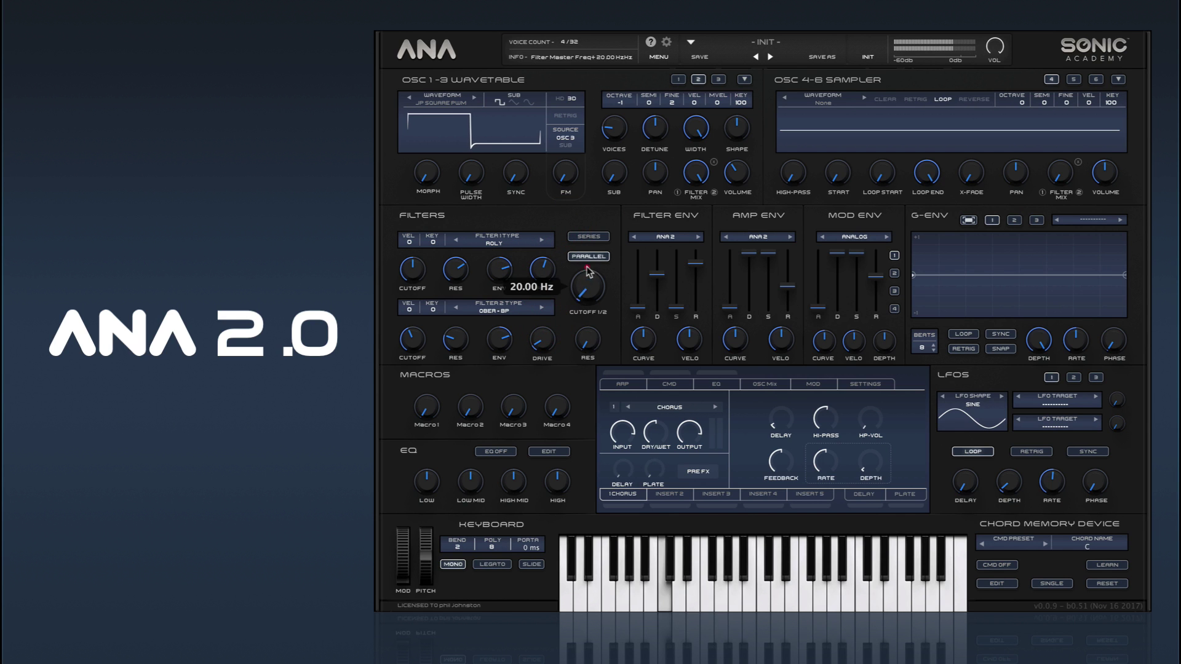
left_click_drag(417, 308, 415, 286)
left_click_drag(412, 338, 411, 360)
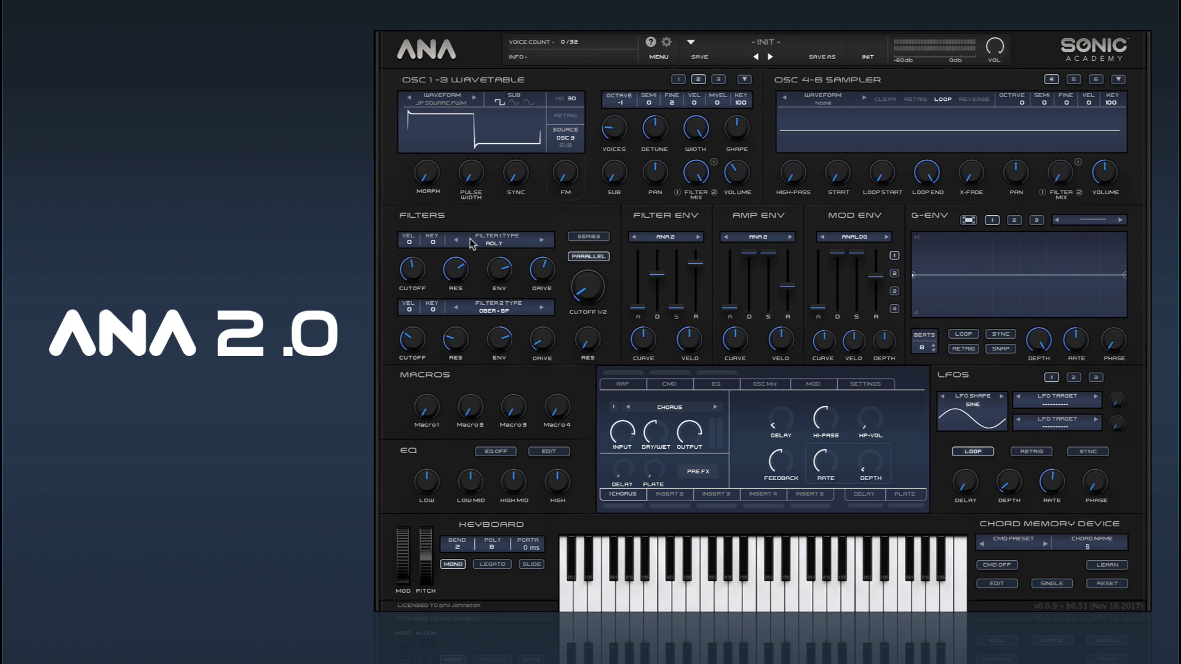
- Open the Filter 1 type list and close it again, leaving ROLY selected
left_click(490, 247)
mouse_move(498, 271)
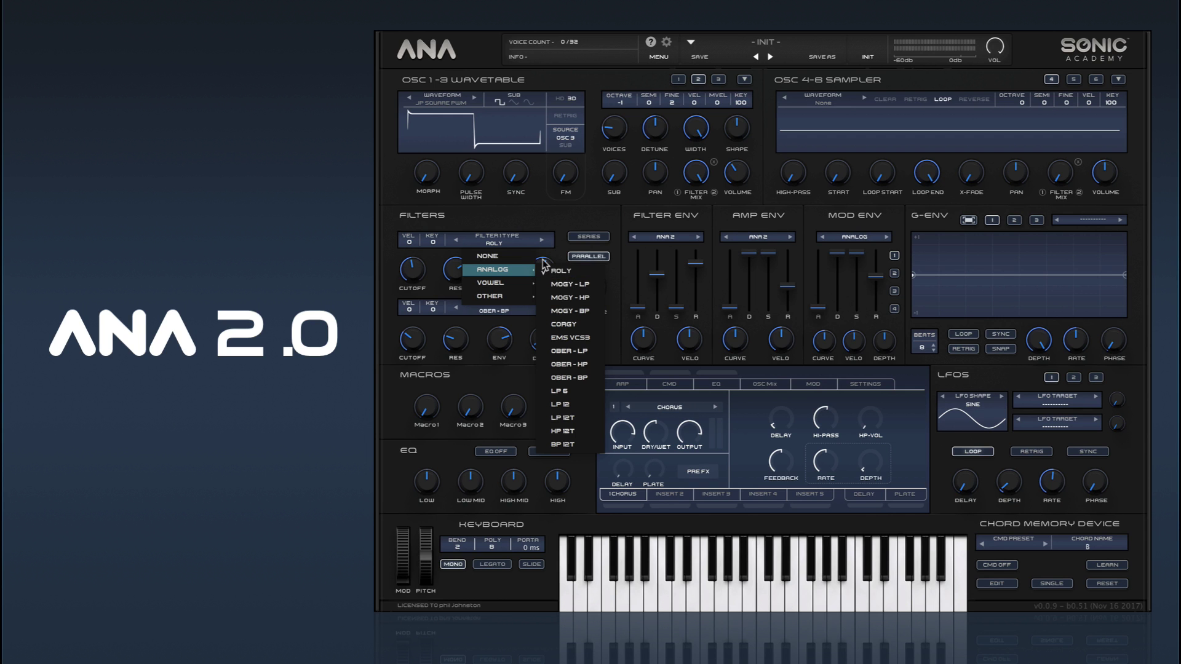
left_click(555, 224)
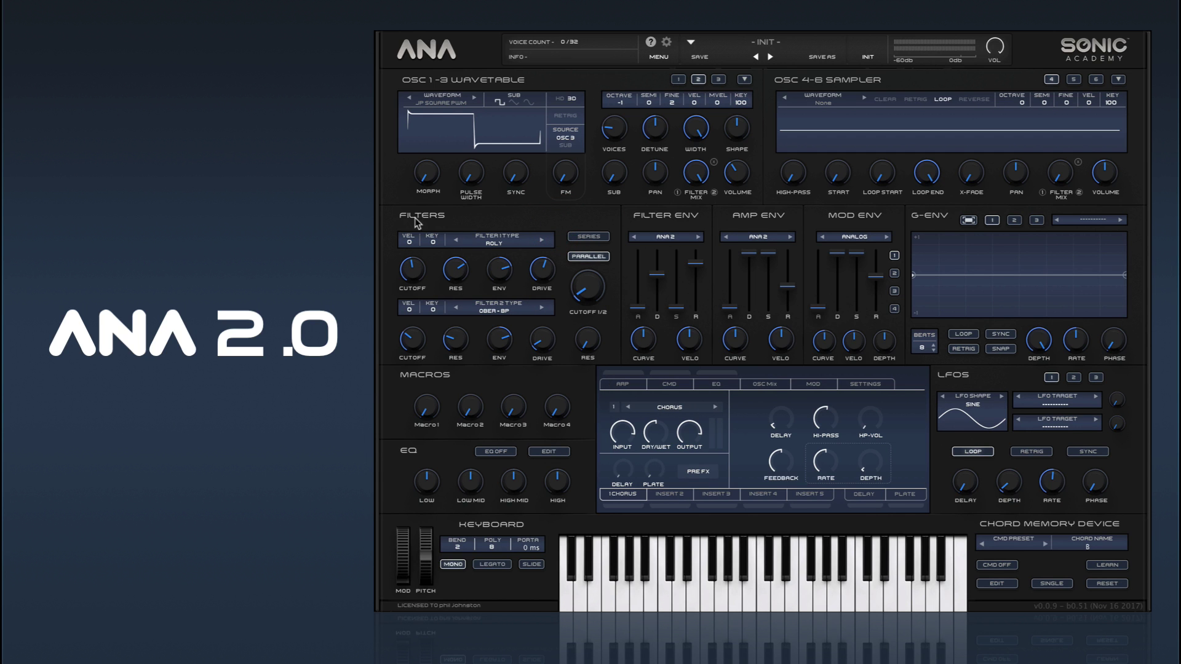